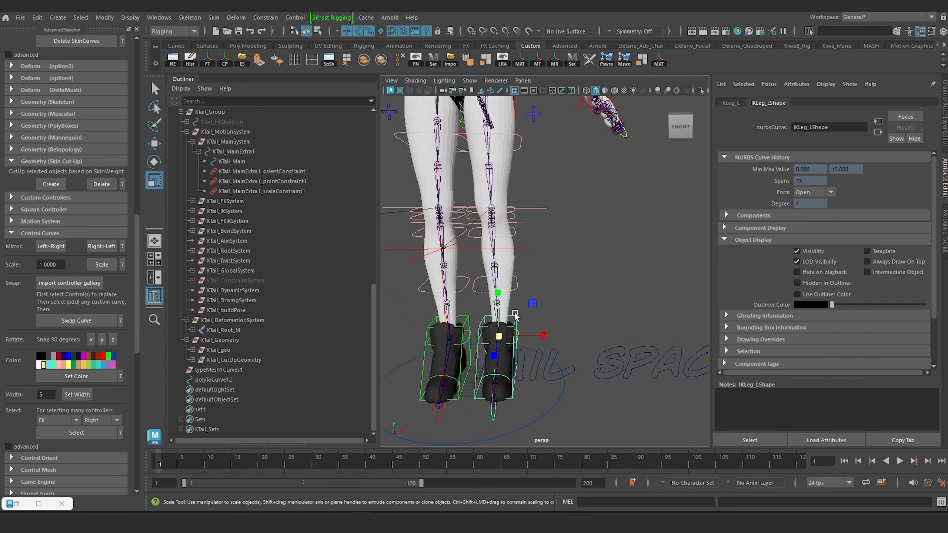
Rename the tail space text curve polyToCurve12 as KTail_SpaceSwitching
middle_click_drag(586, 223, 577, 369, "alt")
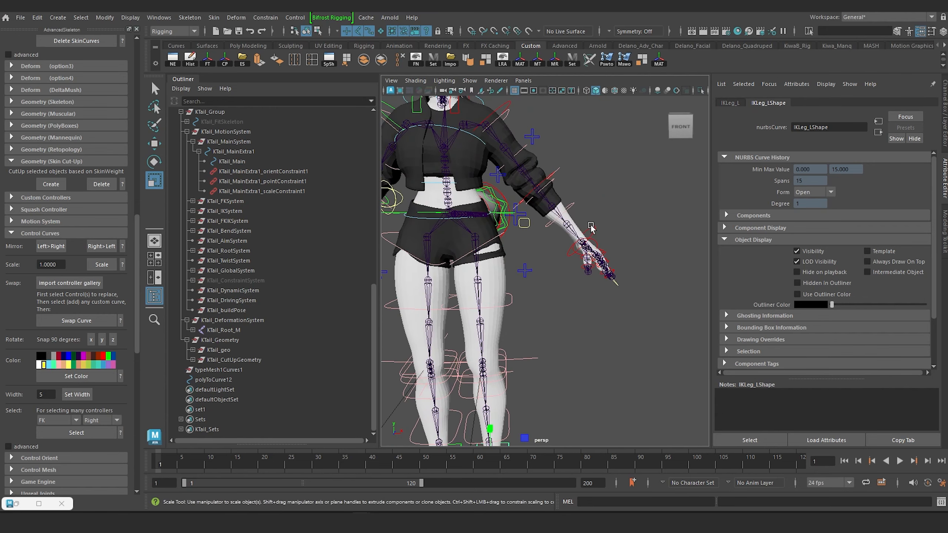
left_click(590, 225)
left_click(523, 212)
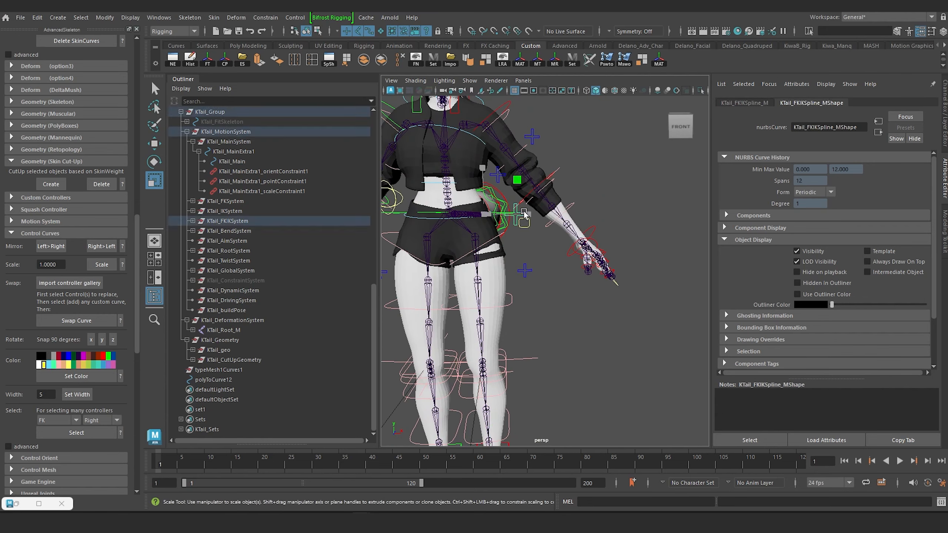
middle_click_drag(604, 335, 601, 203, "alt")
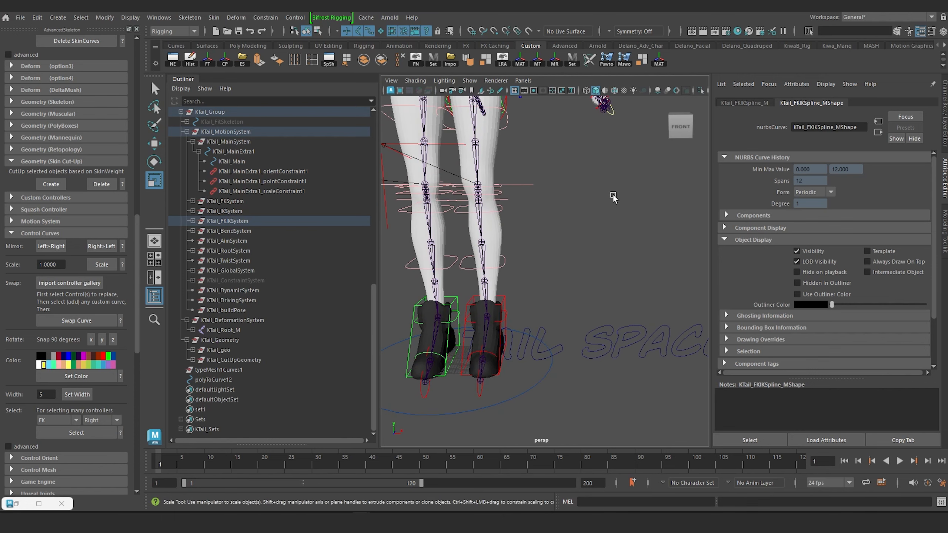
double_click(210, 380)
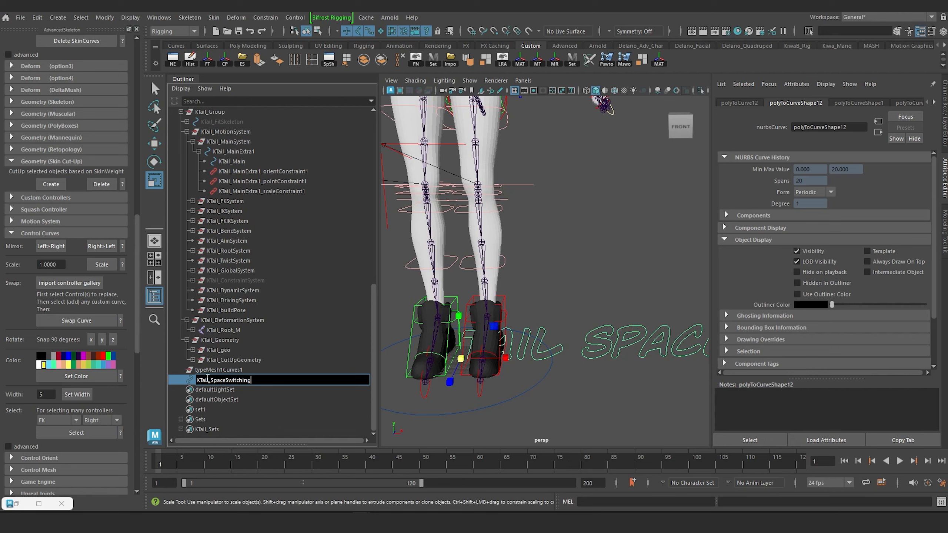
key("Return")
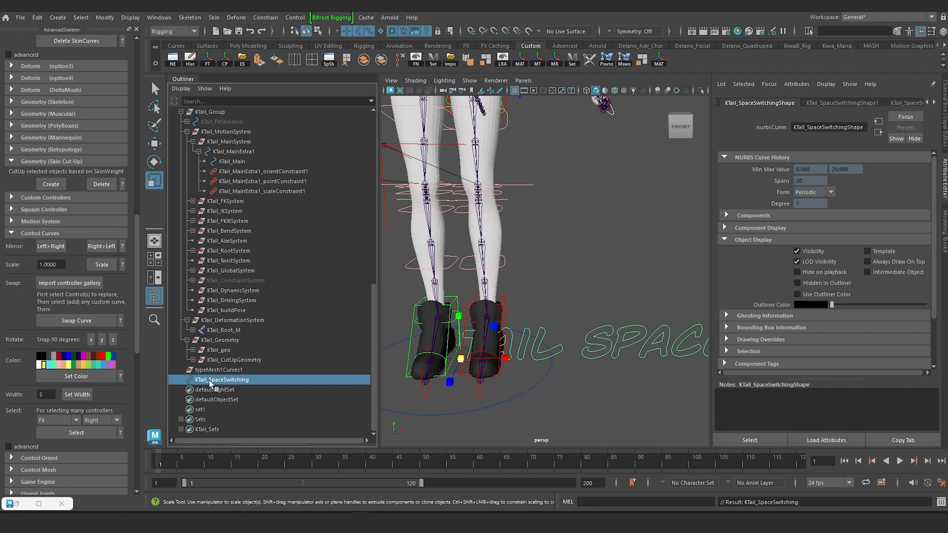
left_click(574, 374)
left_click_drag(606, 305, 663, 405)
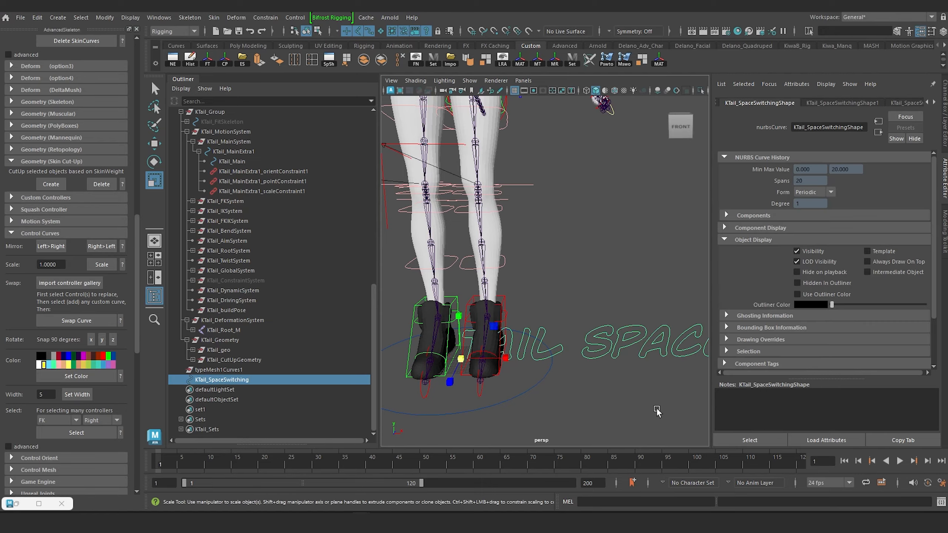
middle_click_drag(612, 223, 572, 310, "alt")
mouse_move(572, 311)
left_mouse_down("alt")
mouse_move(514, 343)
mouse_move(579, 309)
left_mouse_up("alt")
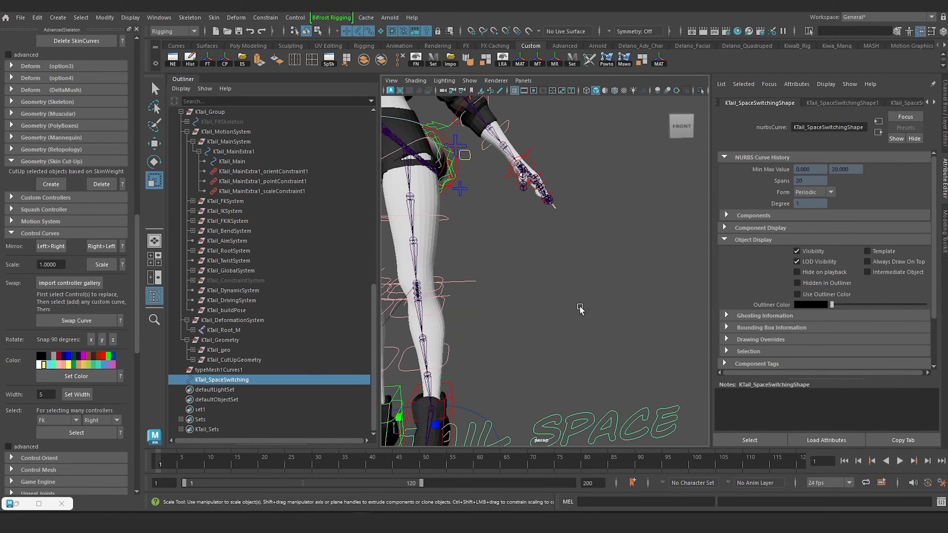
middle_click_drag(579, 309, 653, 225, "alt")
mouse_move(584, 279)
left_mouse_down("alt")
mouse_move(550, 275)
mouse_move(602, 280)
mouse_move(596, 300)
mouse_move(591, 286)
left_mouse_up("alt")
left_click(604, 271)
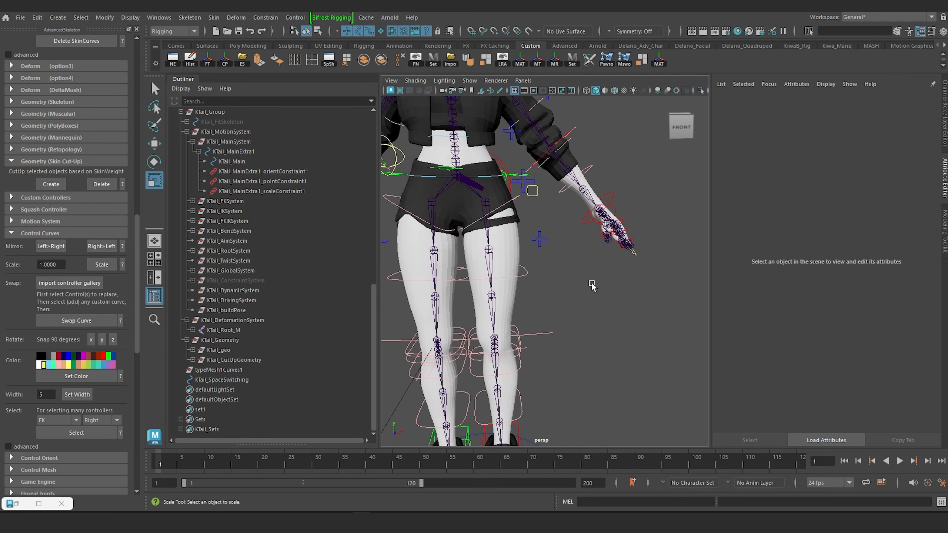
Try scaling the KTail_Main control up uniformly to test its effect on the tail, and undo the scaling
left_click(537, 191)
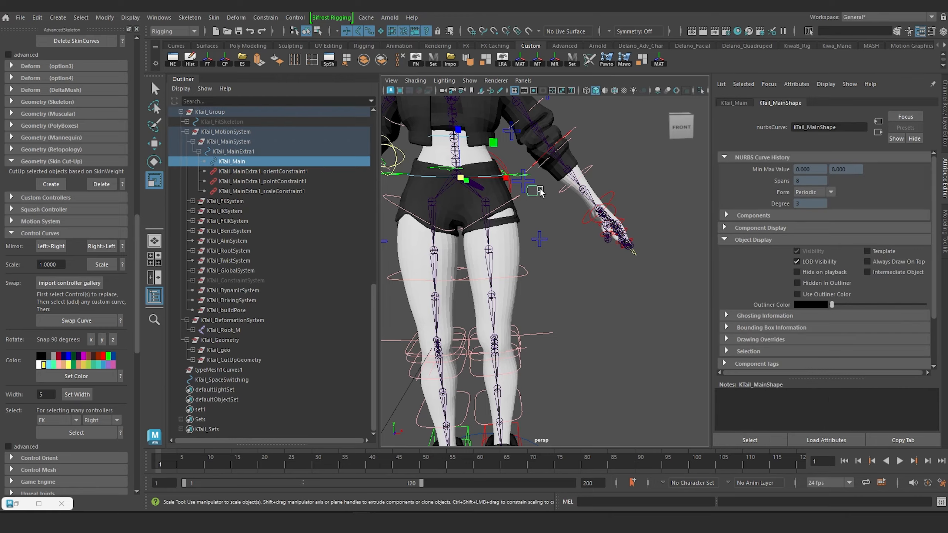
key("f")
scroll(559, 191, "down", 5)
left_click_drag(564, 191, 465, 254, "alt")
left_click(559, 281)
left_click(550, 293)
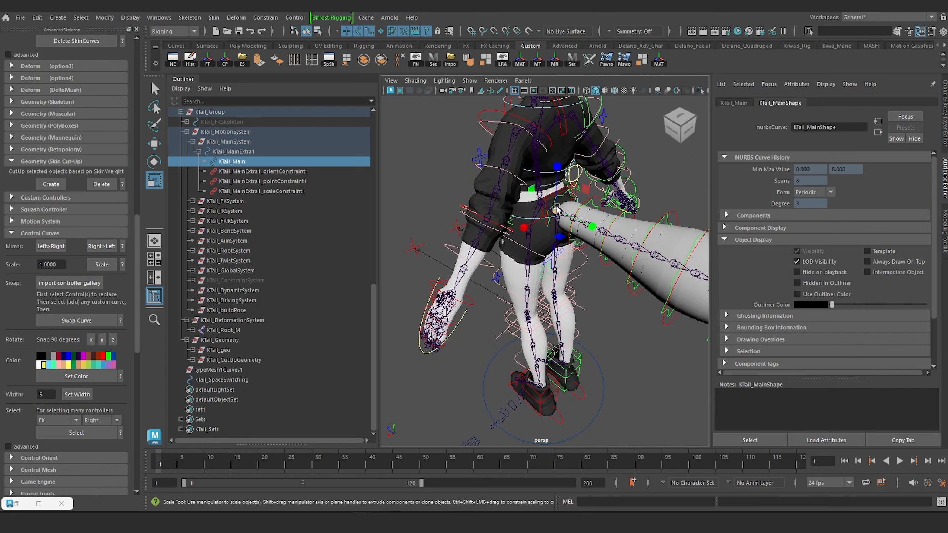
left_click_drag(556, 208, 591, 213)
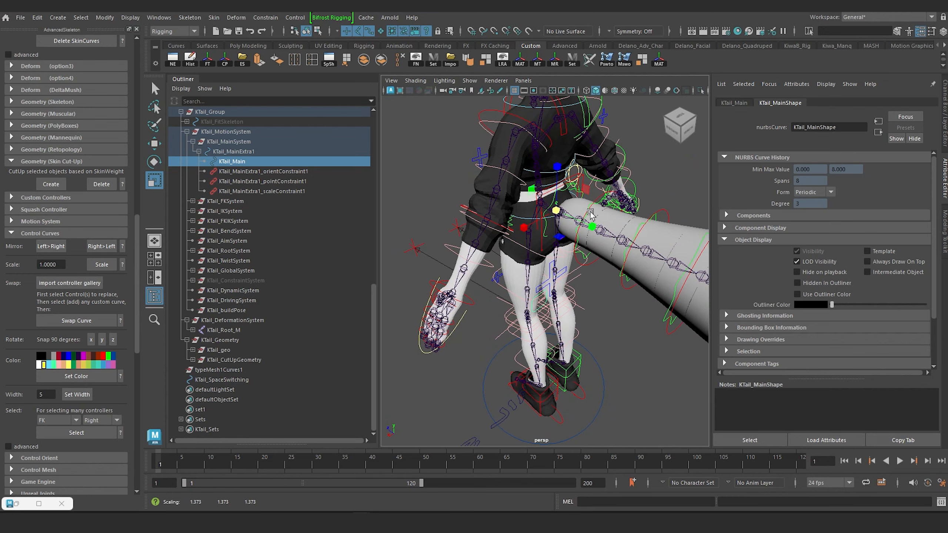
key("ctrl+z")
left_click_drag(557, 284, 527, 262, "alt")
right_click_drag(527, 263, 562, 271, "alt")
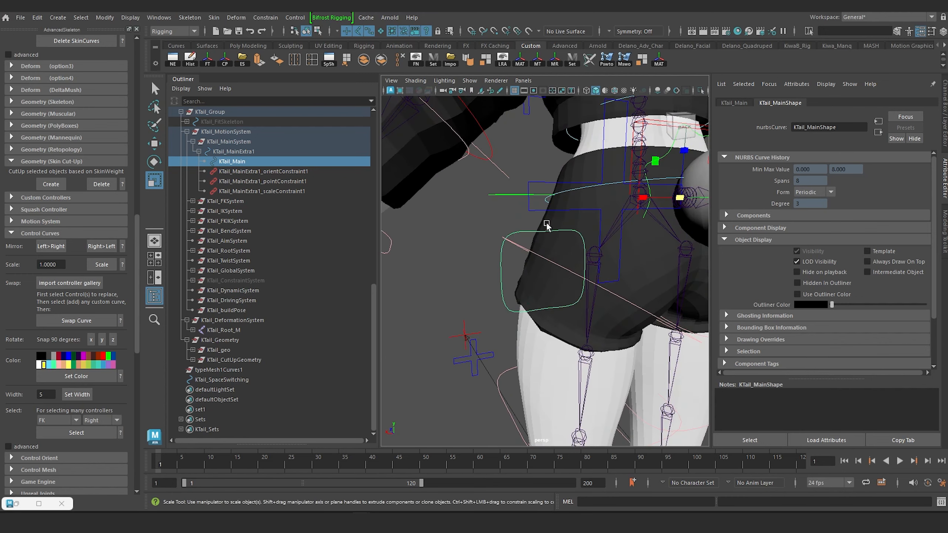
left_click(533, 180)
left_click_drag(533, 232, 652, 224, "alt")
left_click_drag(535, 261, 601, 235, "alt")
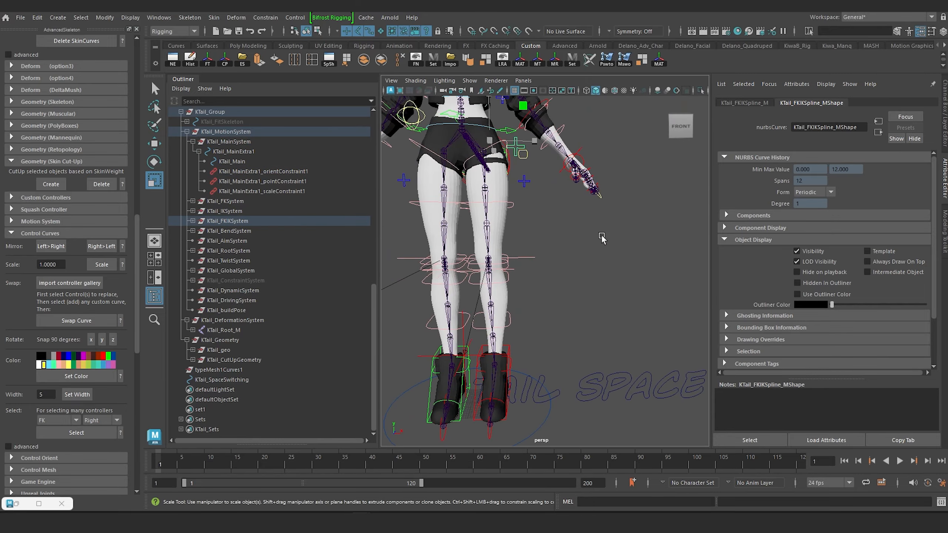
Group the KTail_SpaceSwitching text curve and rename the new group as KTail_SpaceSwitchingGRP
left_click_drag(583, 333, 631, 423)
middle_click_drag(595, 342, 579, 243, "alt")
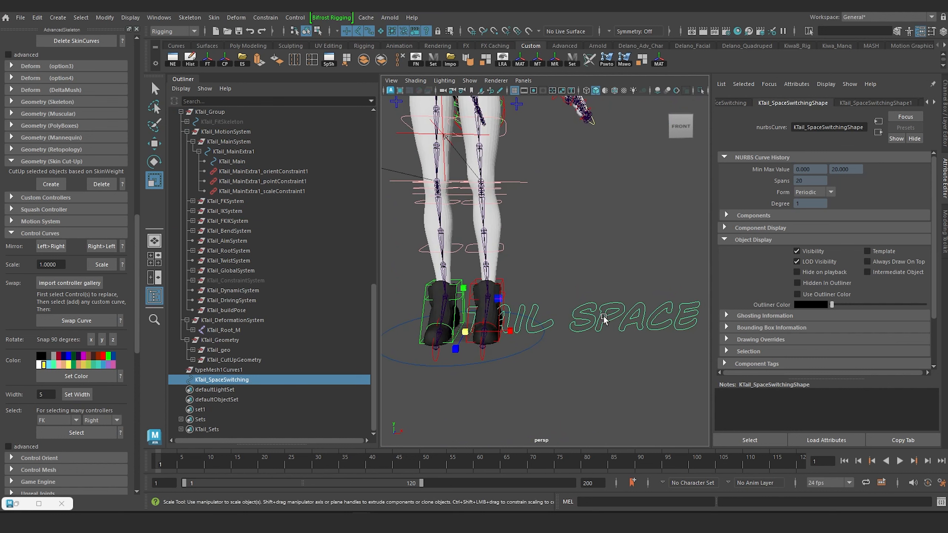
left_click_drag(609, 305, 576, 233, "alt")
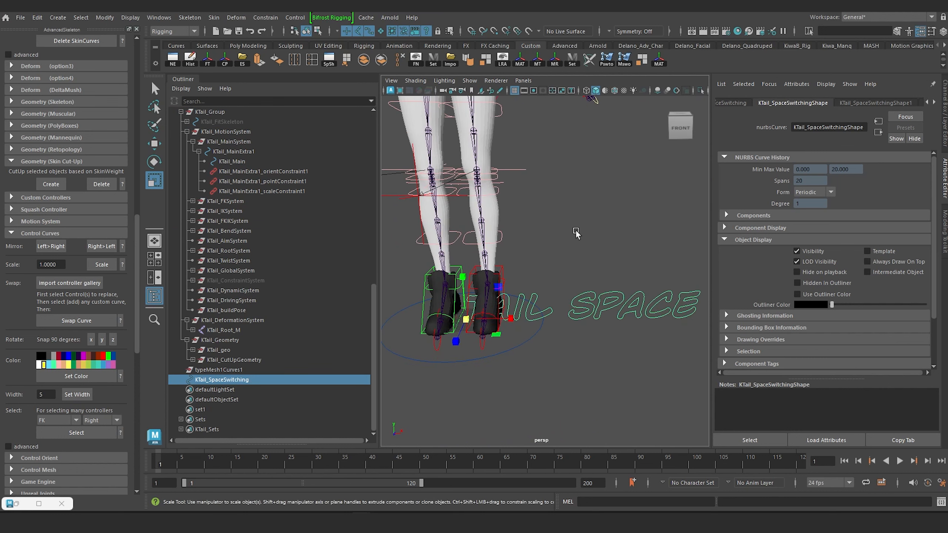
left_click(575, 233)
left_click(214, 381)
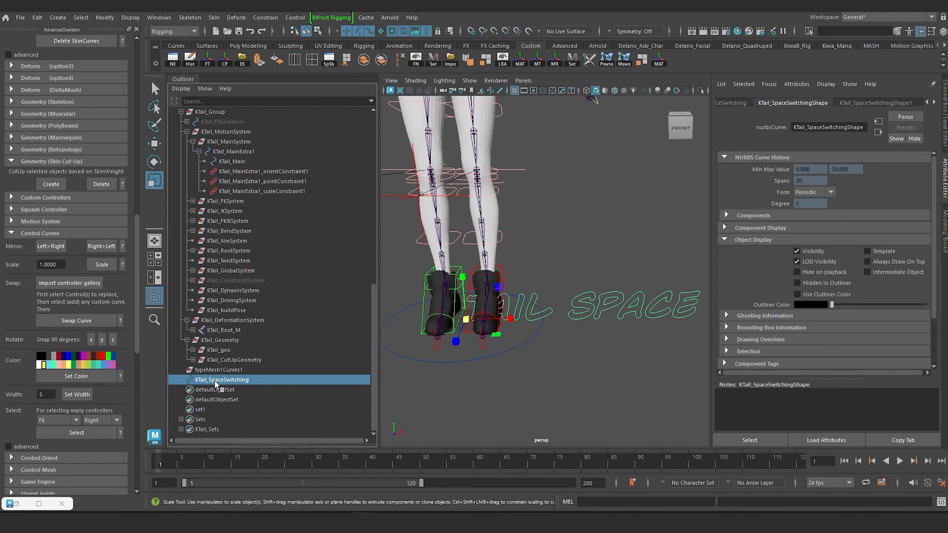
key("ctrl+g")
double_click(229, 388)
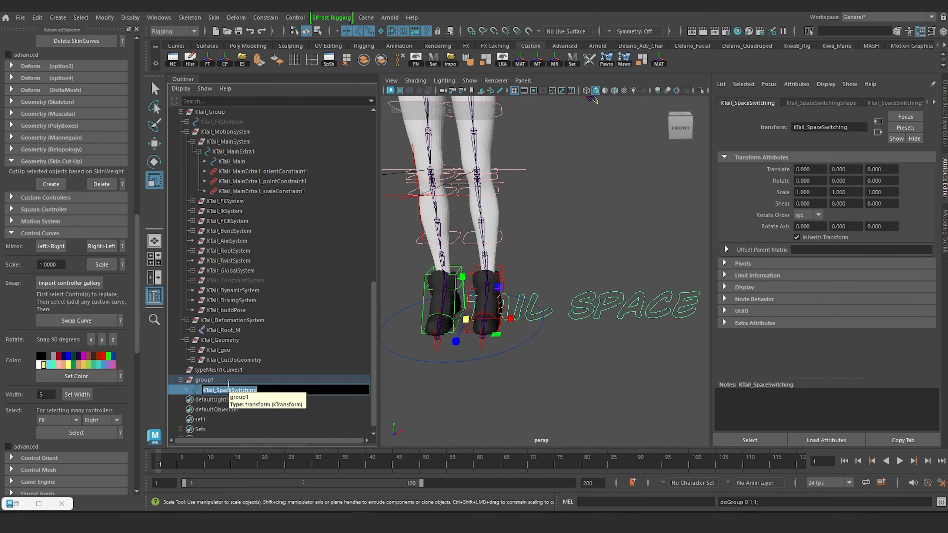
double_click(208, 379)
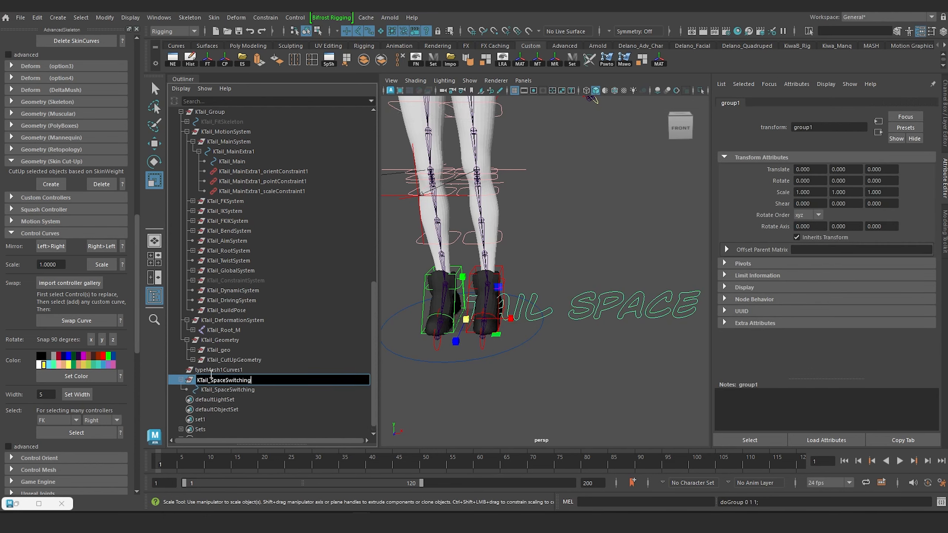
key("Return")
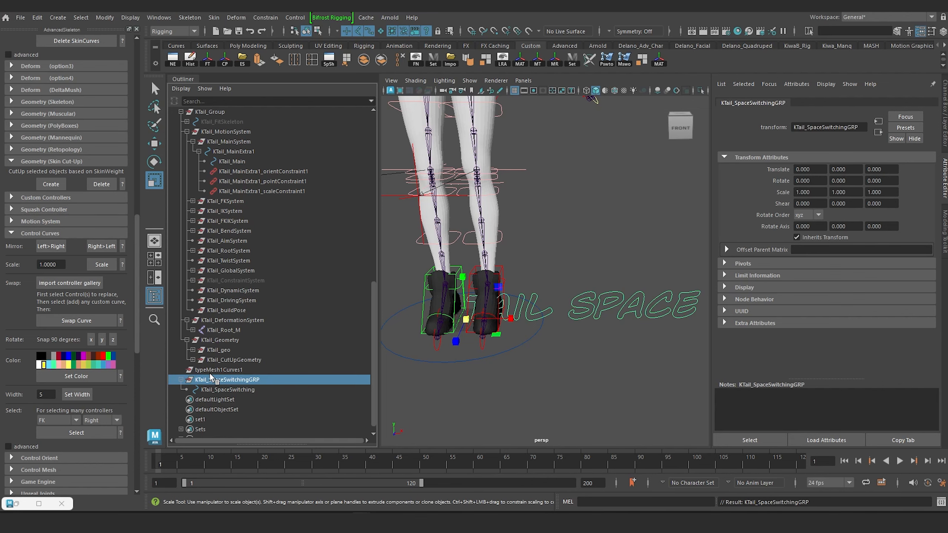
Open the Node Editor and place its window clear of the character in the viewport
left_click(165, 19)
left_click(187, 149)
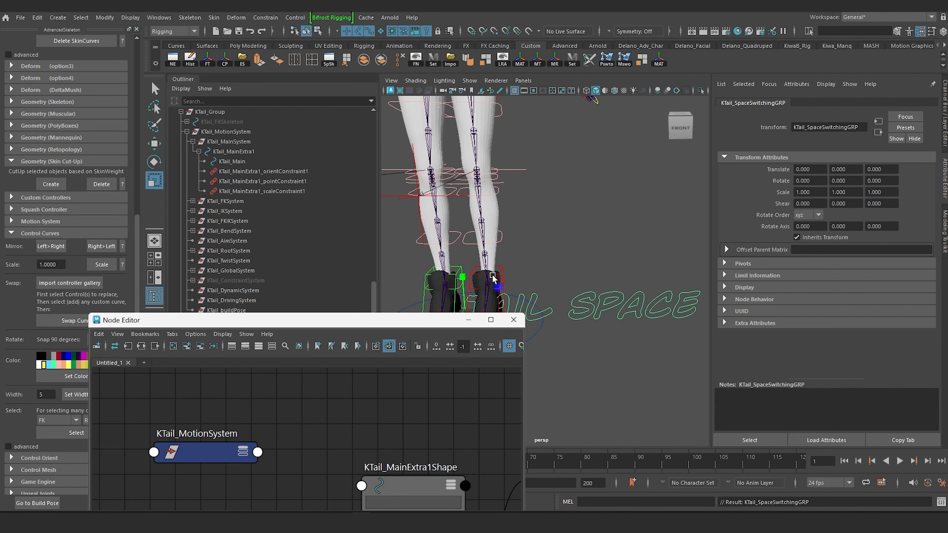
left_click_drag(407, 324, 904, 251)
Add the KTail_Main control to the Node Editor graph
middle_click_drag(567, 161, 450, 297, "alt")
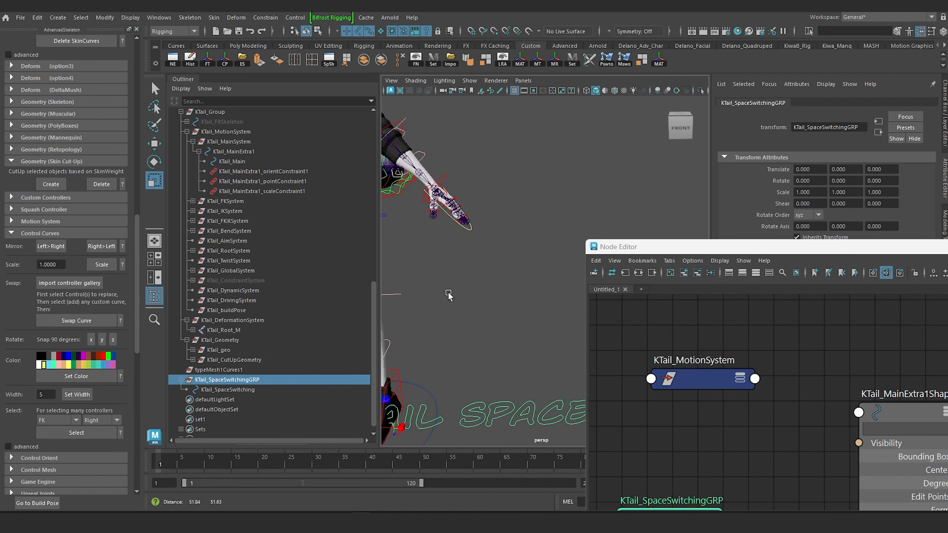
left_click_drag(449, 296, 448, 247, "alt")
middle_click_drag(451, 238, 550, 208, "alt")
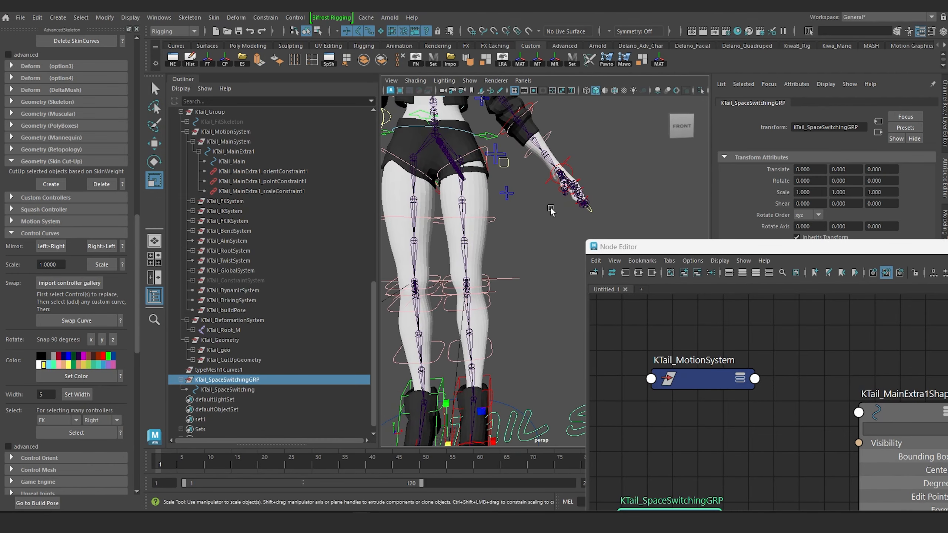
left_click(506, 164)
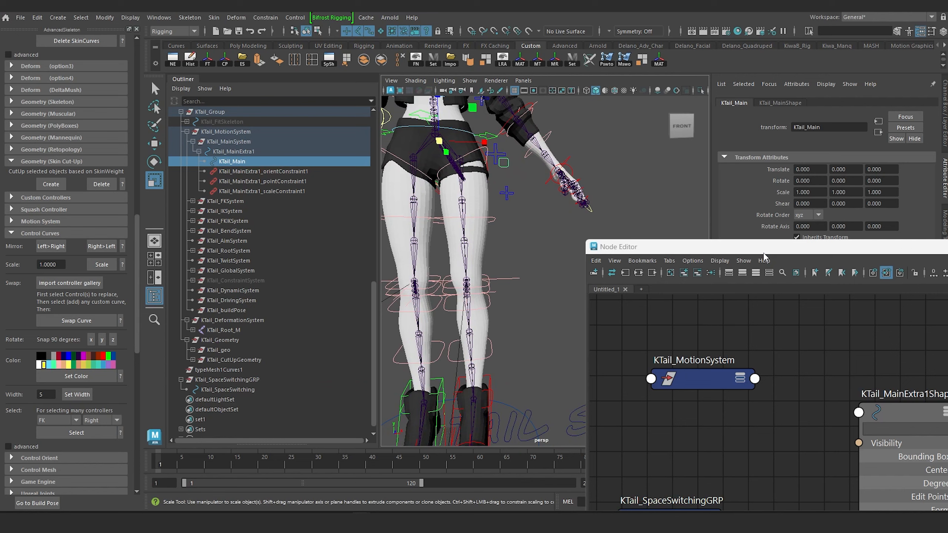
left_click_drag(762, 247, 661, 91)
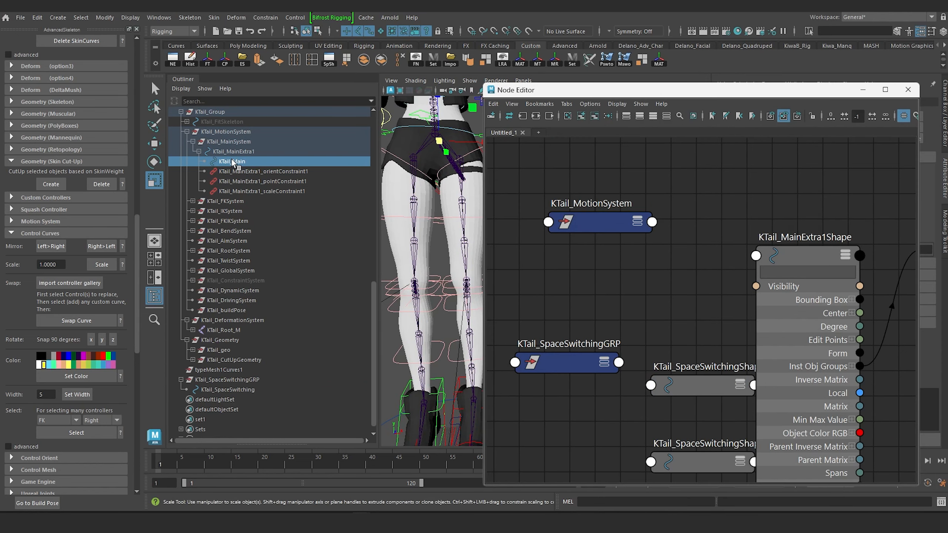
left_click_drag(232, 162, 574, 270)
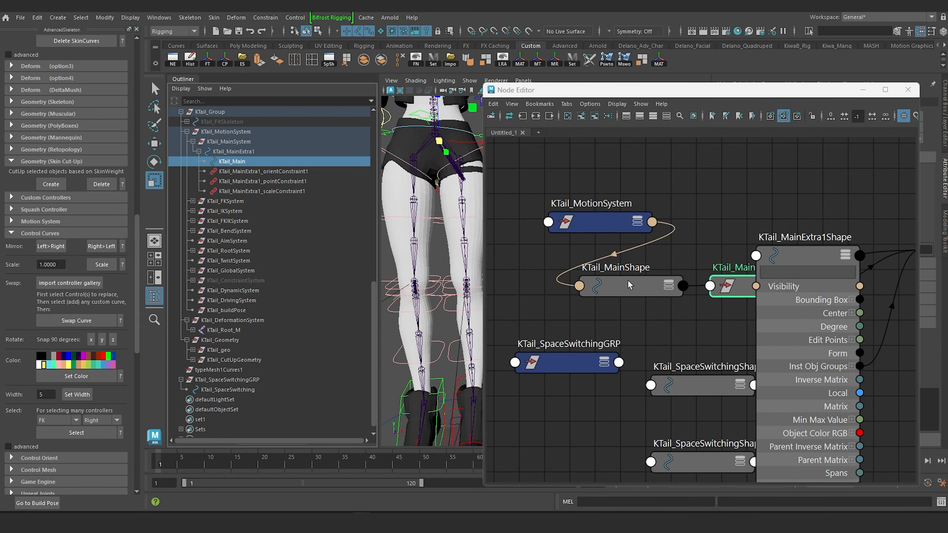
Spread out the KTail_MainShape, KTail_MotionSystem, KTail_Main and KTail_MainExtra1Shape nodes so they no longer overlap
left_click_drag(626, 289, 688, 175)
left_click_drag(601, 230, 543, 192)
left_click_drag(735, 282, 616, 227)
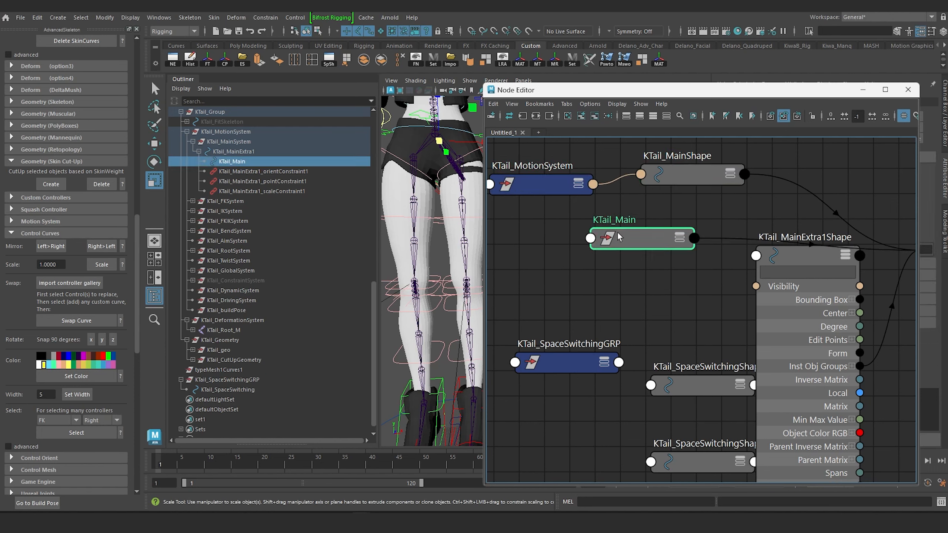
scroll(668, 298, "down", 2)
middle_click_drag(660, 304, 634, 297, "alt")
left_click_drag(739, 256, 794, 304)
Expand the KTail_Main node's attributes and place the KTail_SpaceSwitchingGRP node in free space below the two KTail_SpaceSwitchingShape nodes
left_click(245, 379)
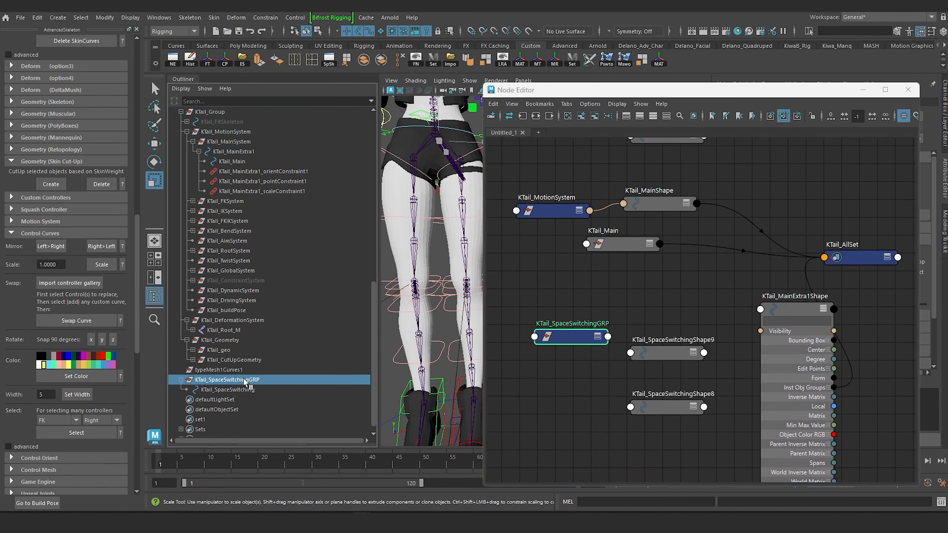
left_click_drag(563, 335, 676, 306)
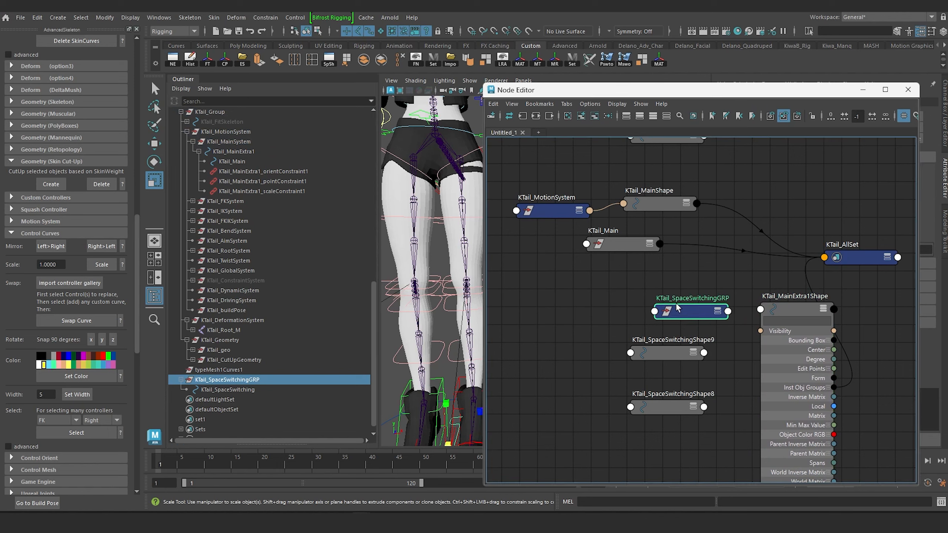
left_click_drag(630, 244, 547, 238)
left_click(586, 251)
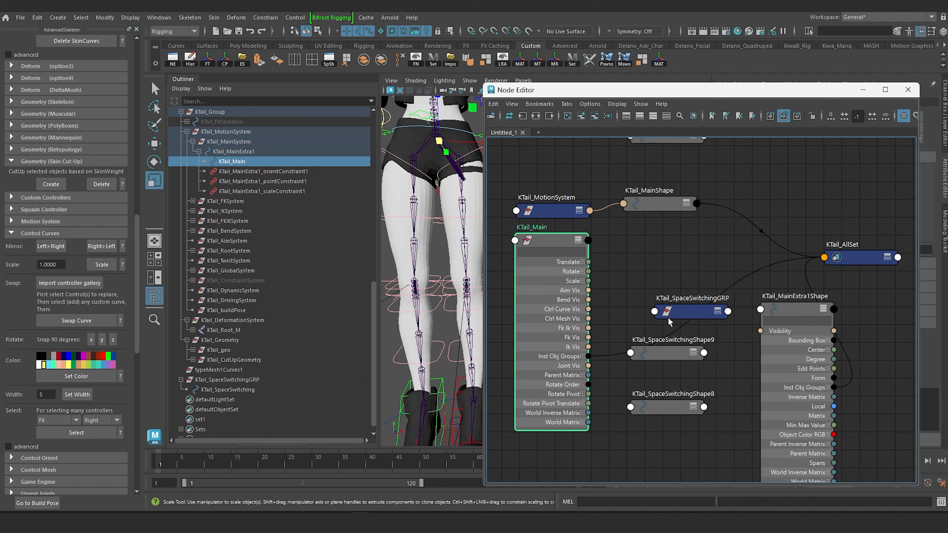
left_click_drag(682, 312, 697, 443)
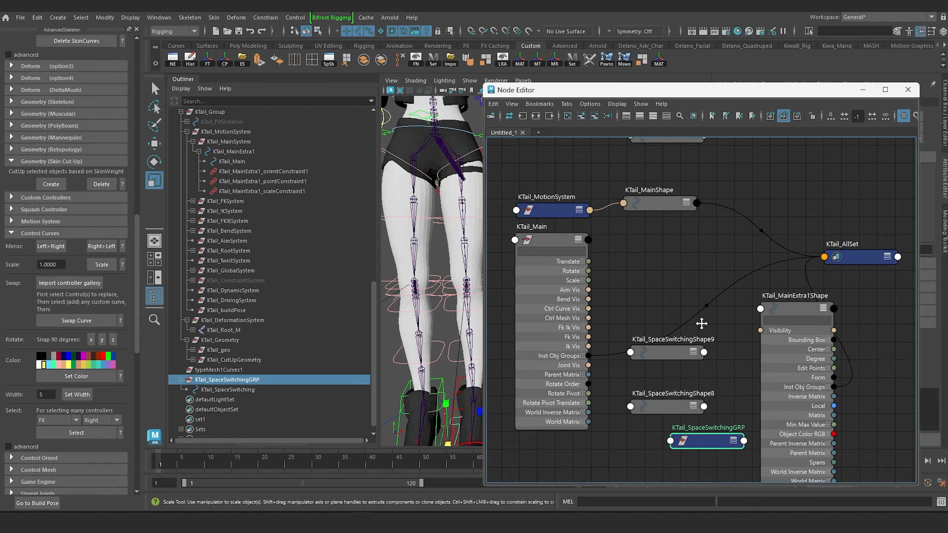
middle_click_drag(732, 413, 751, 351, "alt")
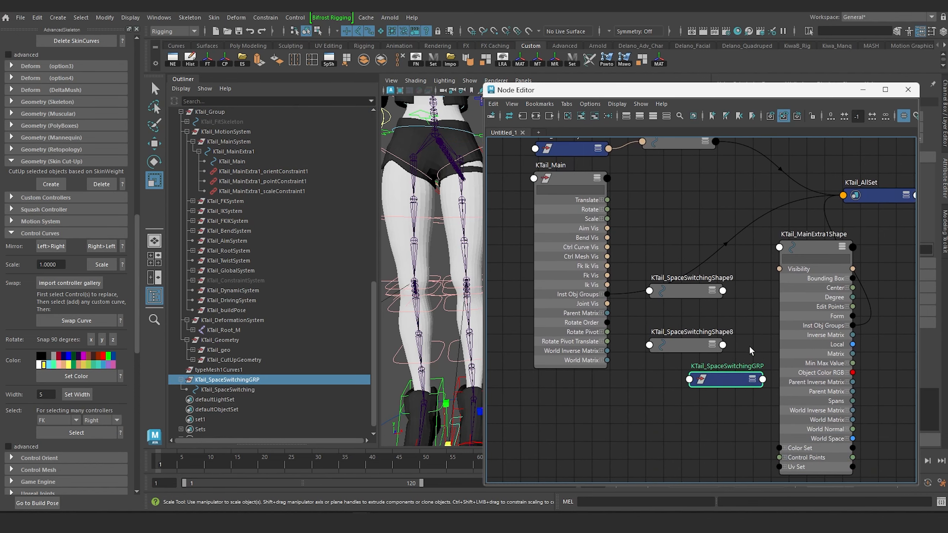
Expand the World Matrix entries on the KTail_Main node and move the Node Editor window aside to uncover more of the character
left_click(602, 360)
left_click_drag(609, 94, 651, 89)
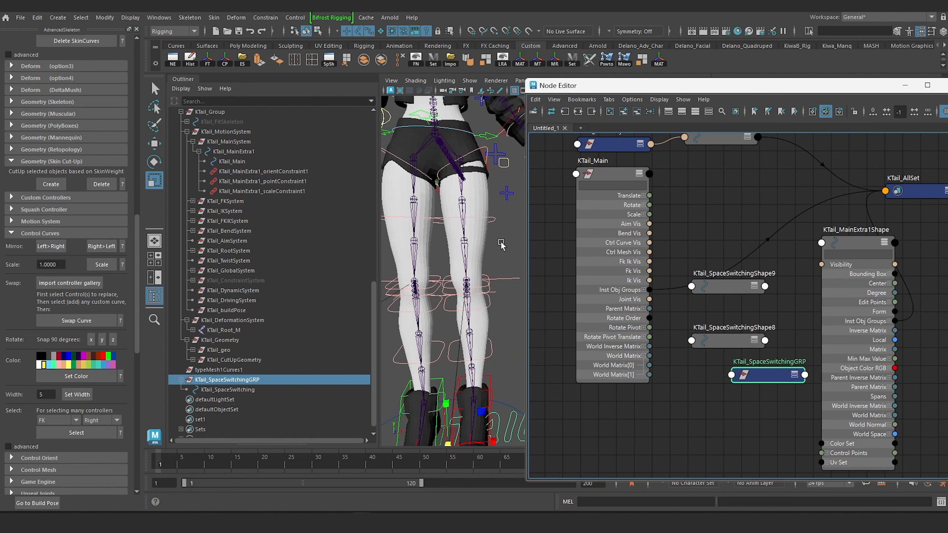
scroll(464, 297, "down", 3)
middle_click_drag(511, 284, 463, 283, "alt")
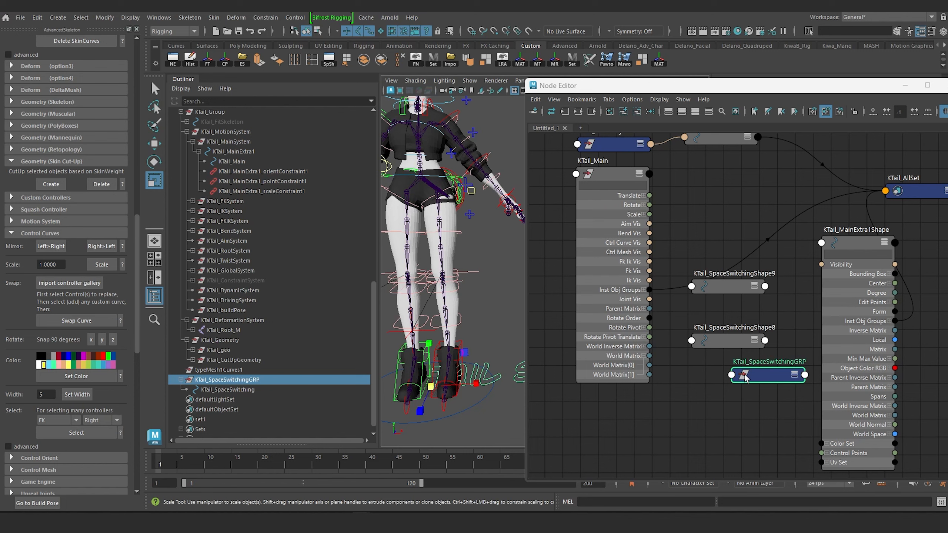
Connect KTail_Main's World Matrix[0] output to the offsetParentMatrix input of KTail_SpaceSwitchingGRP
left_click_drag(649, 365, 665, 367)
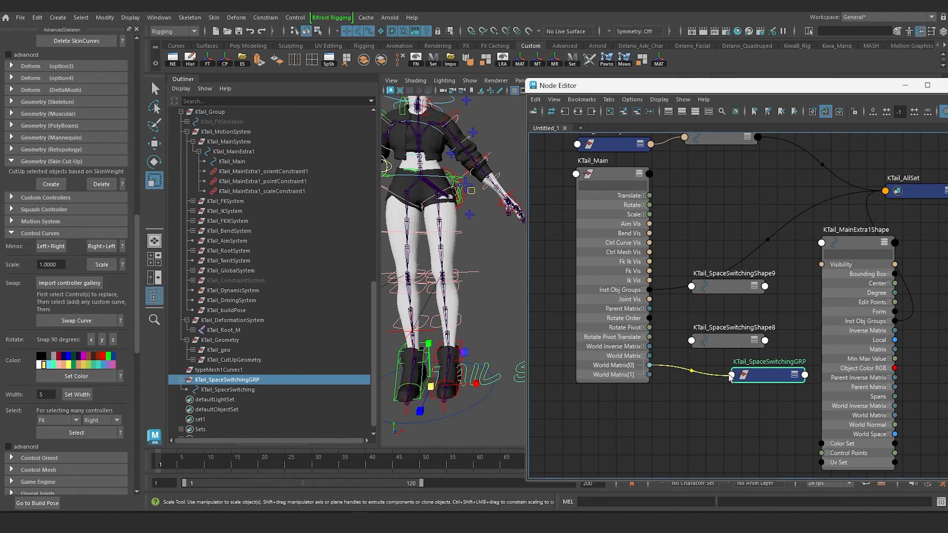
mouse_move(729, 374)
left_mouse_down()
mouse_move(719, 373)
mouse_move(730, 378)
left_mouse_up()
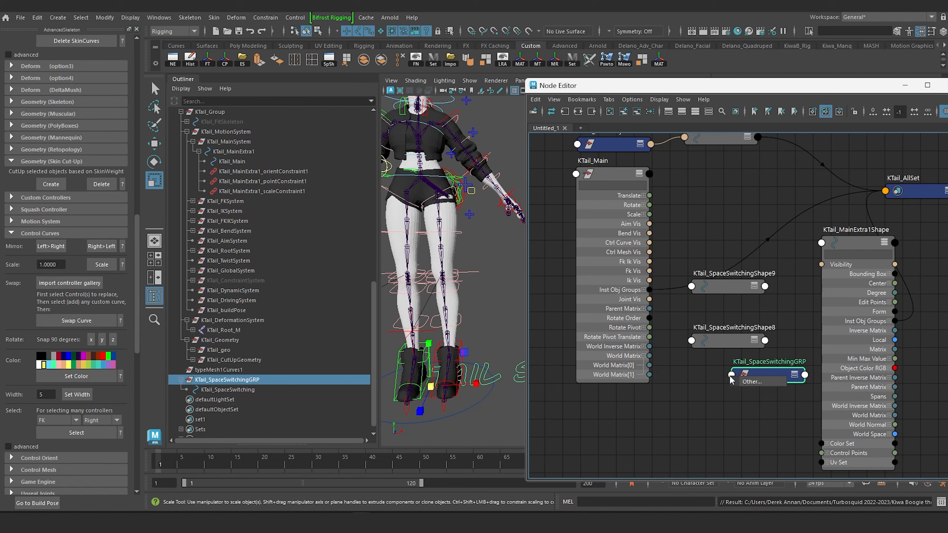
left_click(752, 382)
scroll(386, 314, "down", 10)
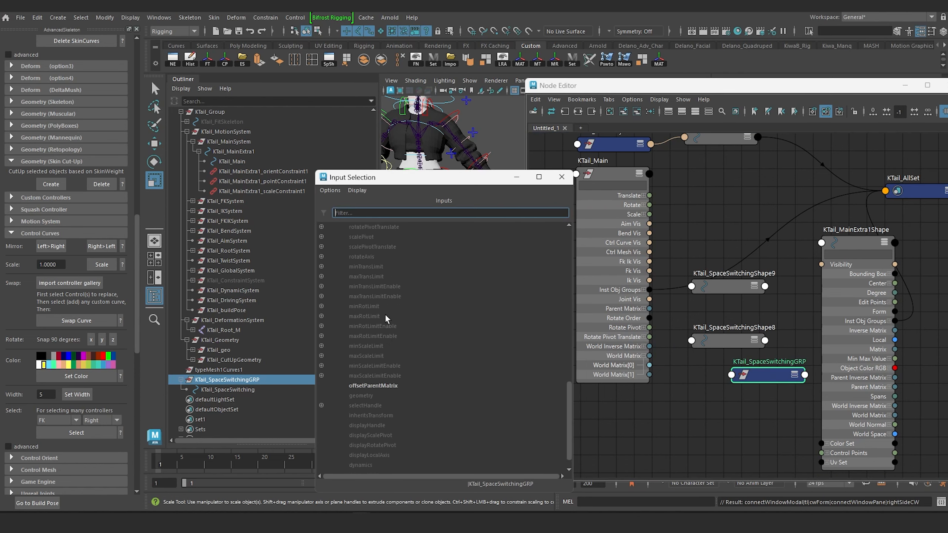
left_click(384, 367)
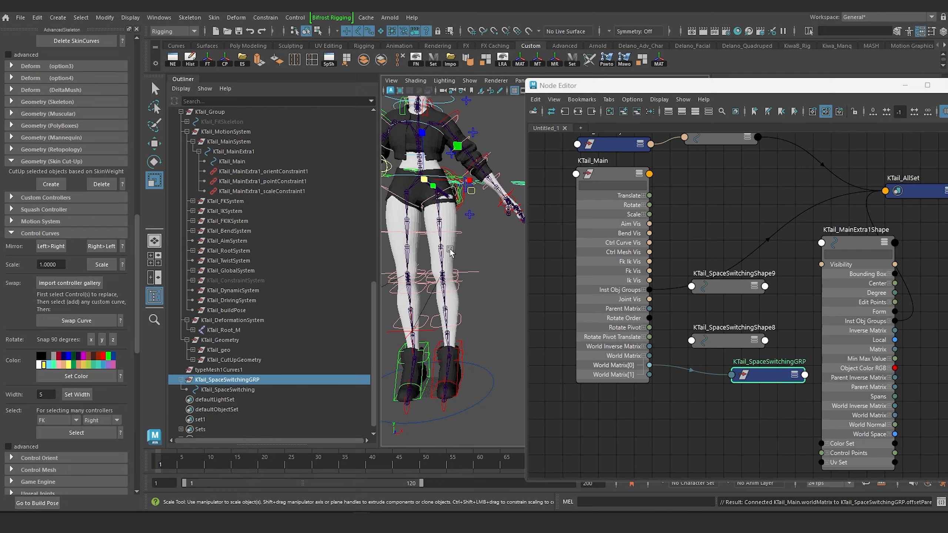
Move the Node Editor window further clear of the viewport and select the KTail_SpaceSwitching control curve by the tail
left_click_drag(457, 194, 359, 226, "alt")
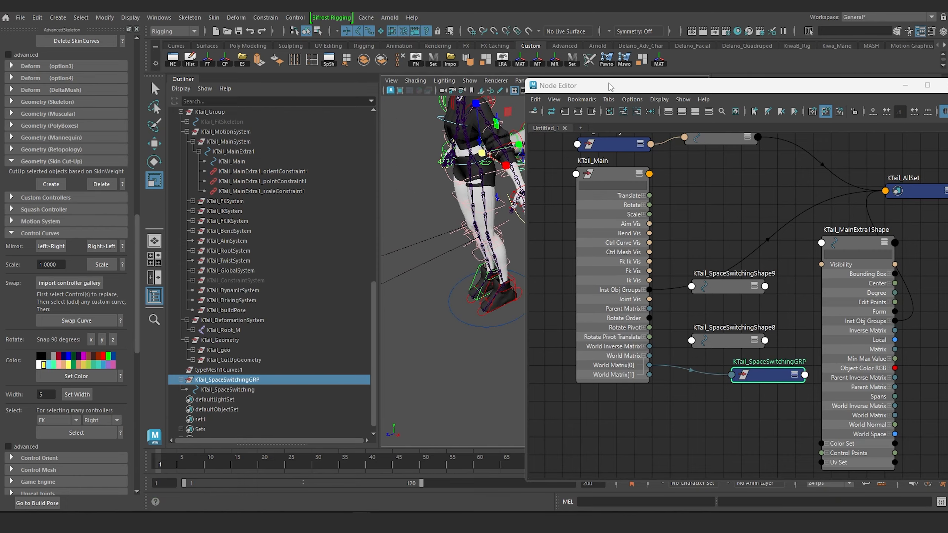
left_click_drag(610, 88, 724, 109)
scroll(519, 262, "up", 5)
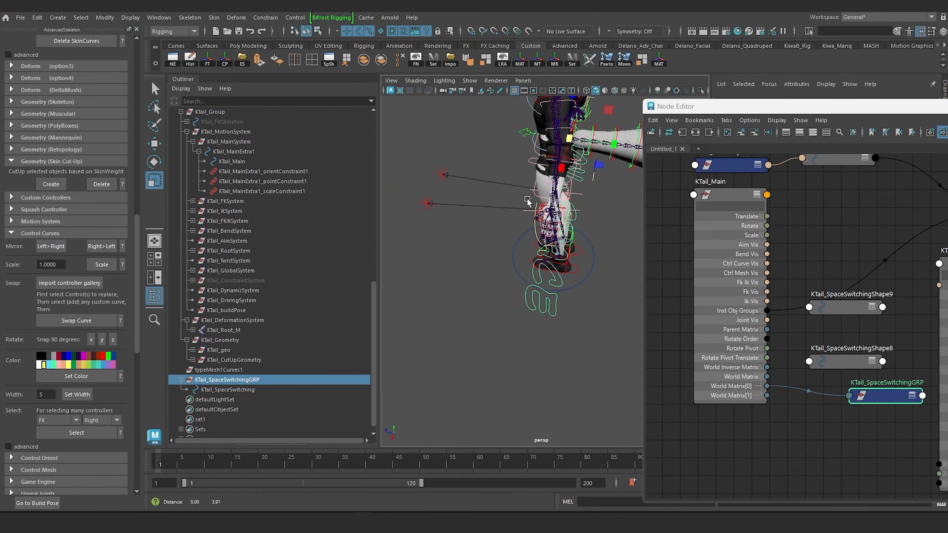
left_click_drag(518, 263, 487, 213, "alt")
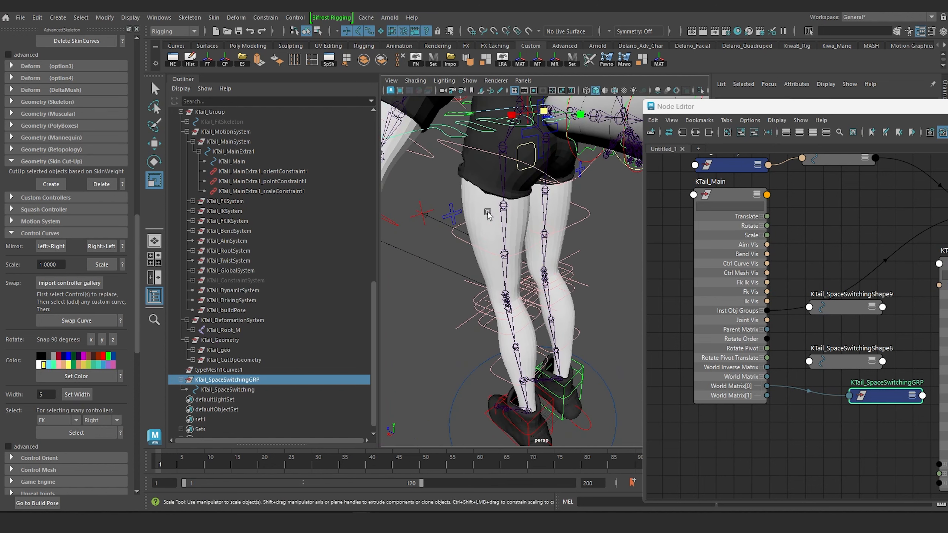
middle_click_drag(488, 213, 520, 299, "alt")
left_click_drag(521, 299, 525, 295, "alt")
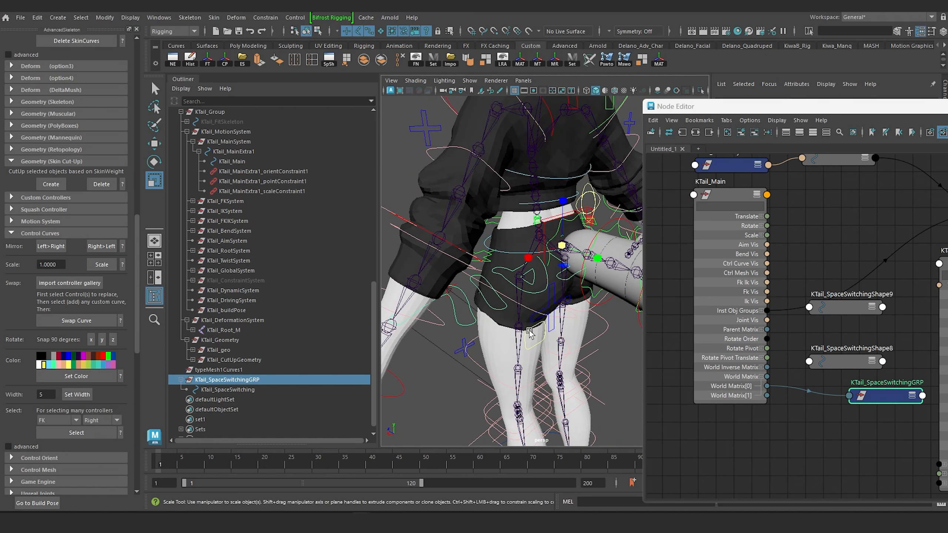
left_click(529, 332)
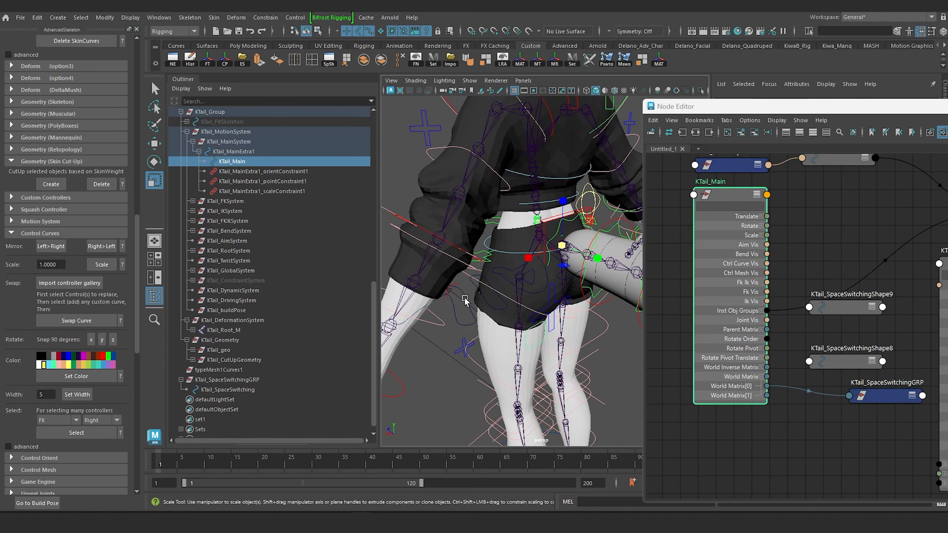
left_click(505, 300)
Isolate the KTail_SpaceSwitching curve, select all control vertices of its TAIL SPACE lettering, and leave isolation with them selected
left_click_drag(505, 300, 518, 139, "alt")
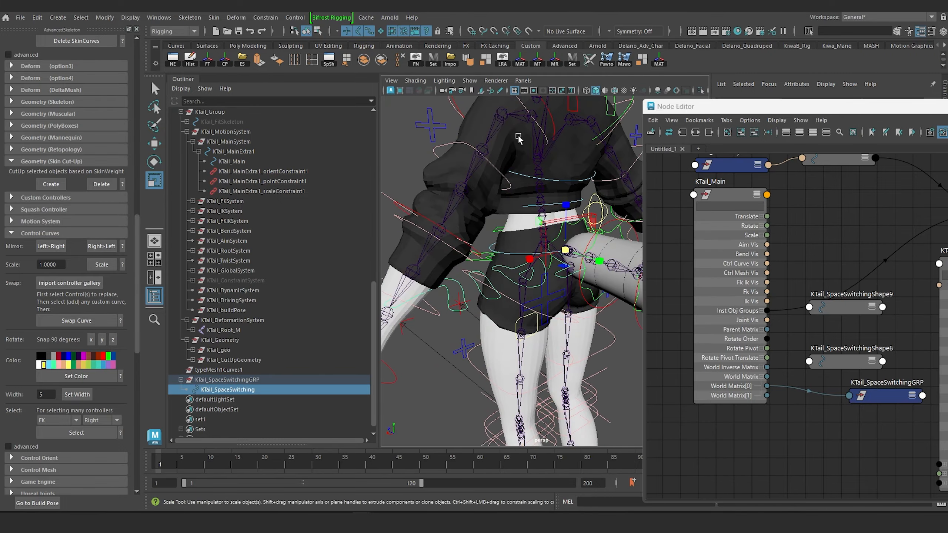
scroll(588, 145, "down", 3)
middle_click_drag(570, 173, 541, 166, "alt")
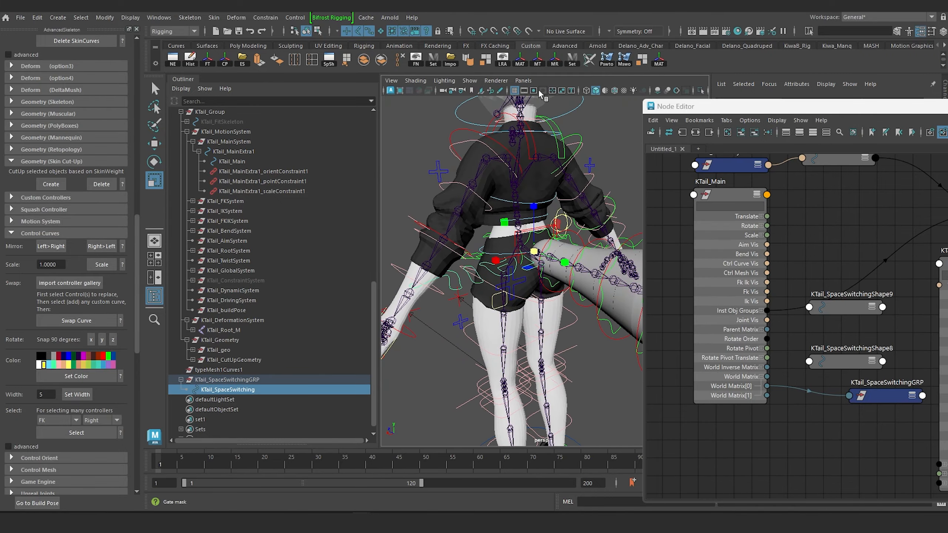
left_click(700, 90)
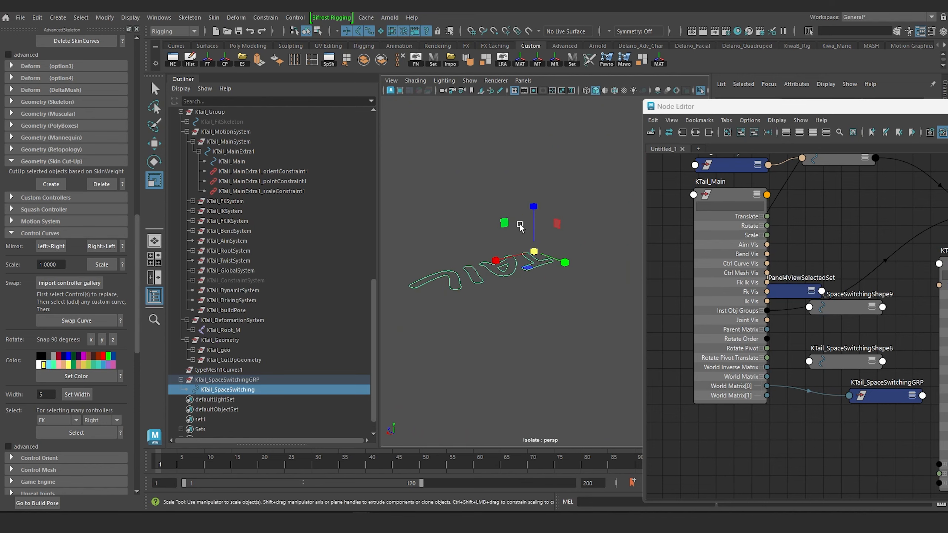
key("f")
left_click_drag(428, 227, 553, 191, "alt")
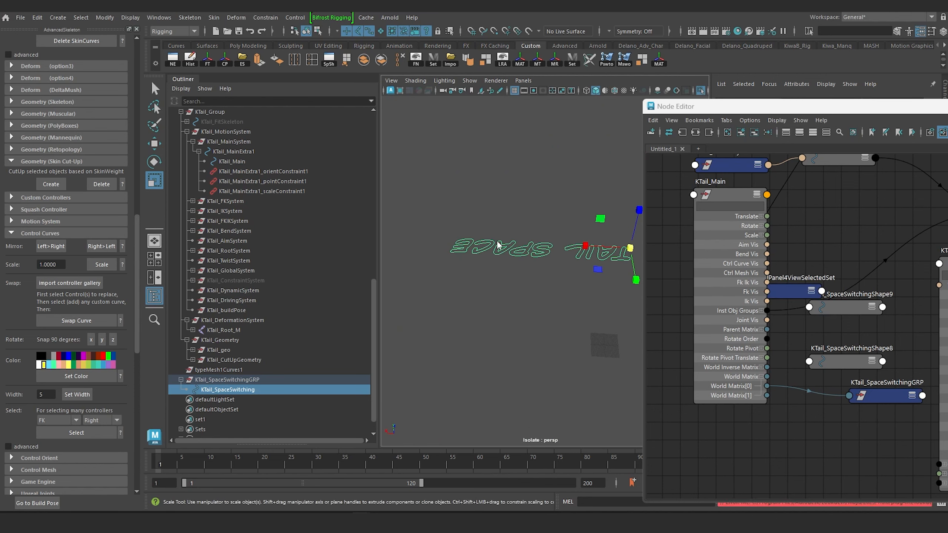
right_click_drag(497, 242, 463, 237)
left_click_drag(425, 207, 671, 285)
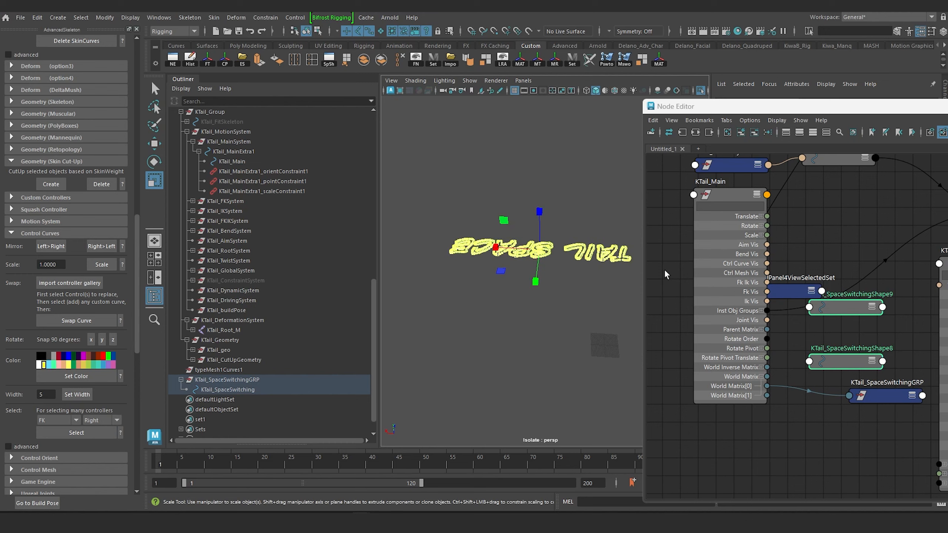
left_click(701, 91)
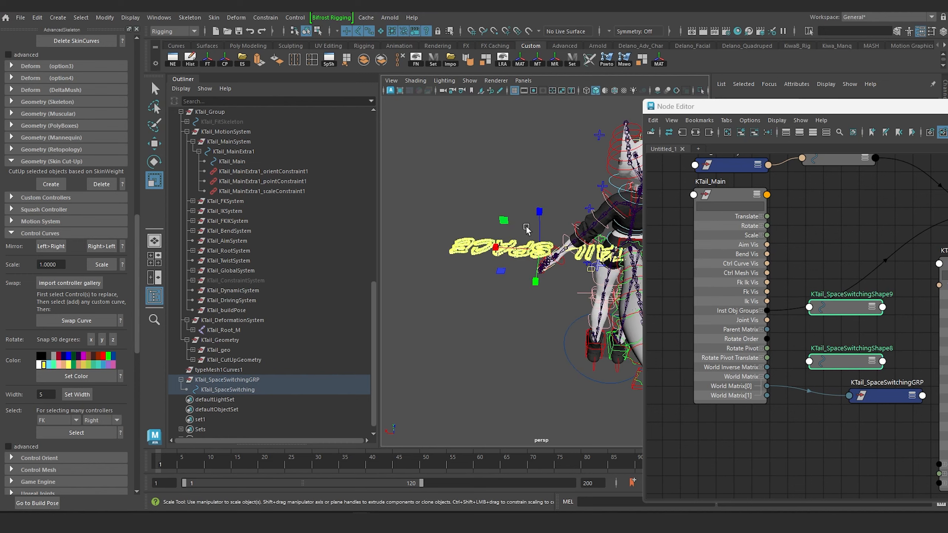
Scale the selected TAIL SPACE control vertices down uniformly
left_click_drag(541, 249, 530, 224)
right_click_drag(451, 169, 515, 267, "alt")
left_click_drag(514, 267, 564, 264, "alt")
In a wireframe side view, centre the TAIL SPACE vertices on the tail joint and rotate them from flat to upright
key("space")
left_click(519, 266)
key("f")
scroll(521, 262, "down", 10)
scroll(530, 247, "up", 10)
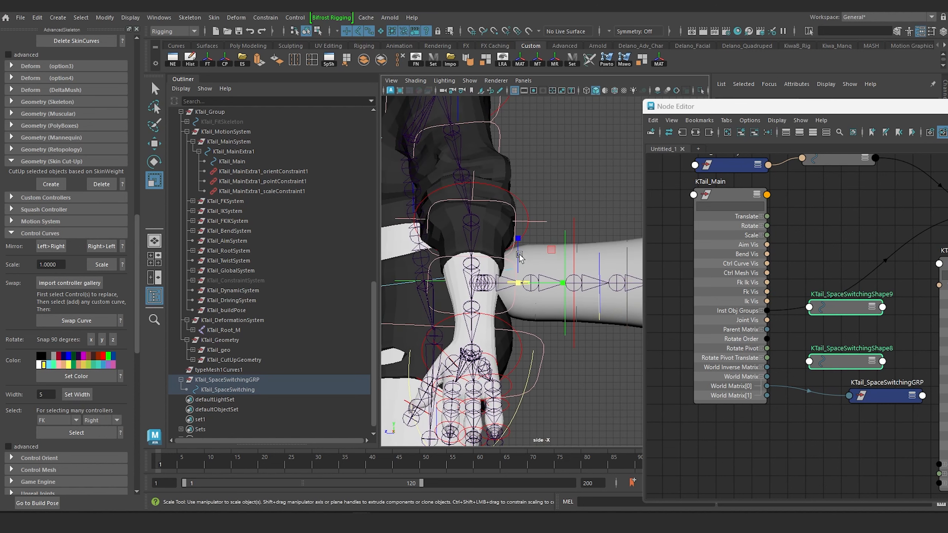
key("4")
scroll(520, 264, "up", 4)
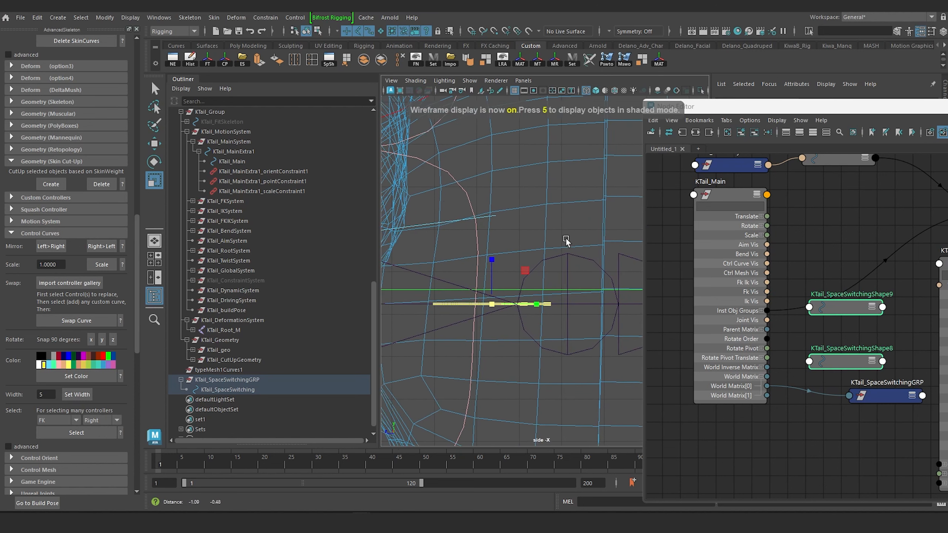
key("w")
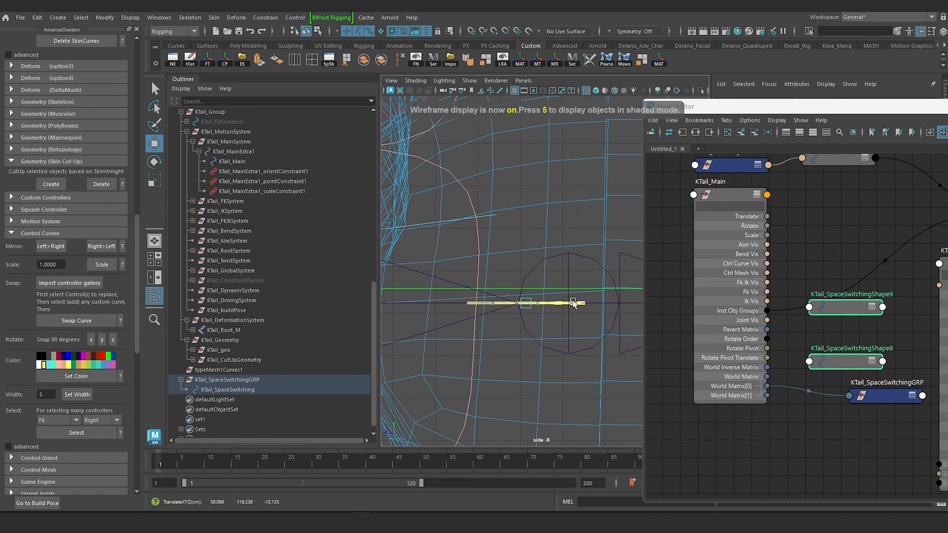
left_click_drag(573, 301, 567, 302)
key("e")
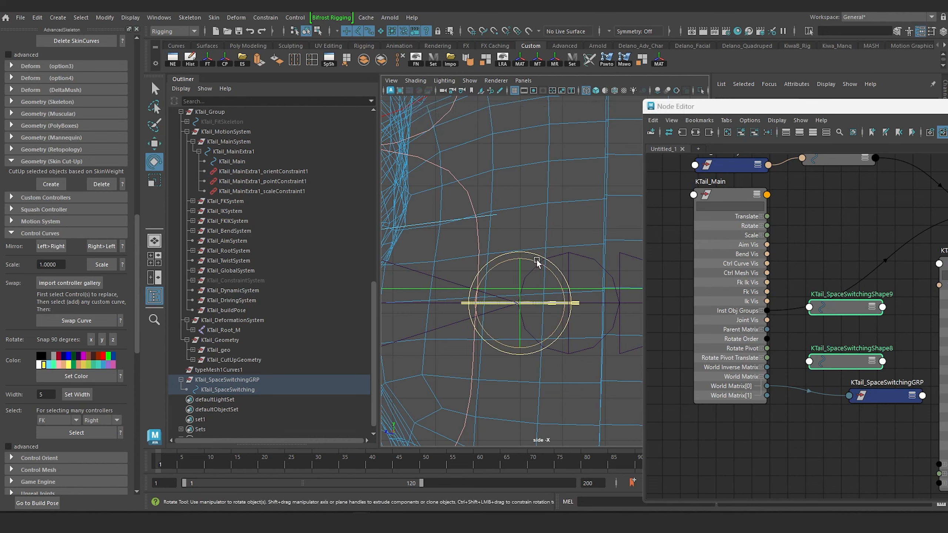
left_click_drag(536, 259, 440, 270)
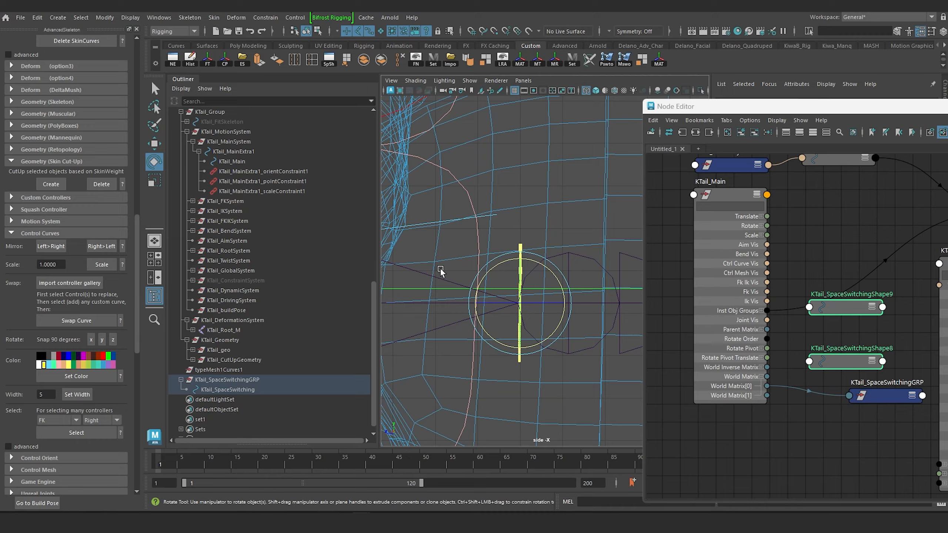
In the shaded perspective view, move the upright lettering in toward the character to about X 33, then back along the tail
scroll(496, 247, "down", 5)
key("space")
left_click_drag(549, 219, 546, 195)
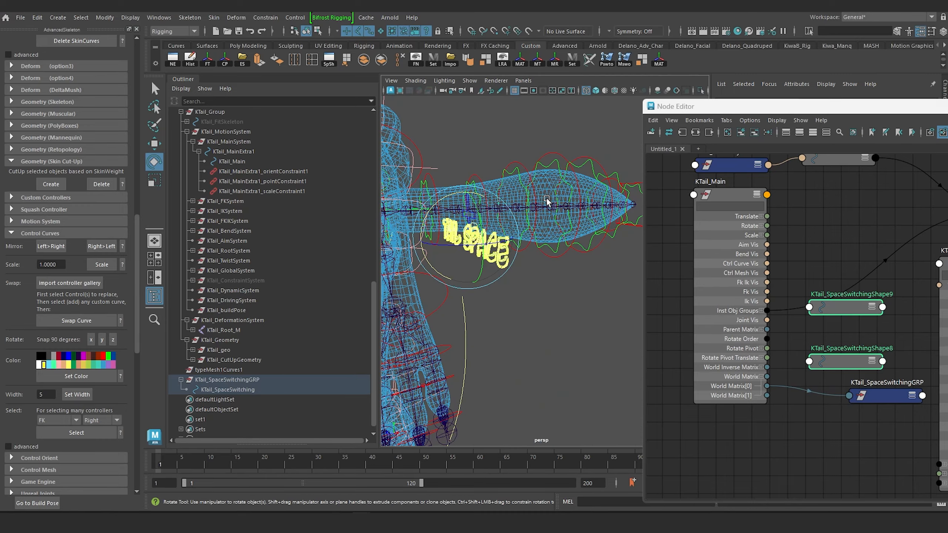
key("5")
mouse_move(519, 255)
left_mouse_down("alt")
mouse_move(581, 257)
mouse_move(578, 182)
left_mouse_up("alt")
right_click_drag(578, 183, 530, 182, "alt")
left_click_drag(529, 183, 554, 284, "alt")
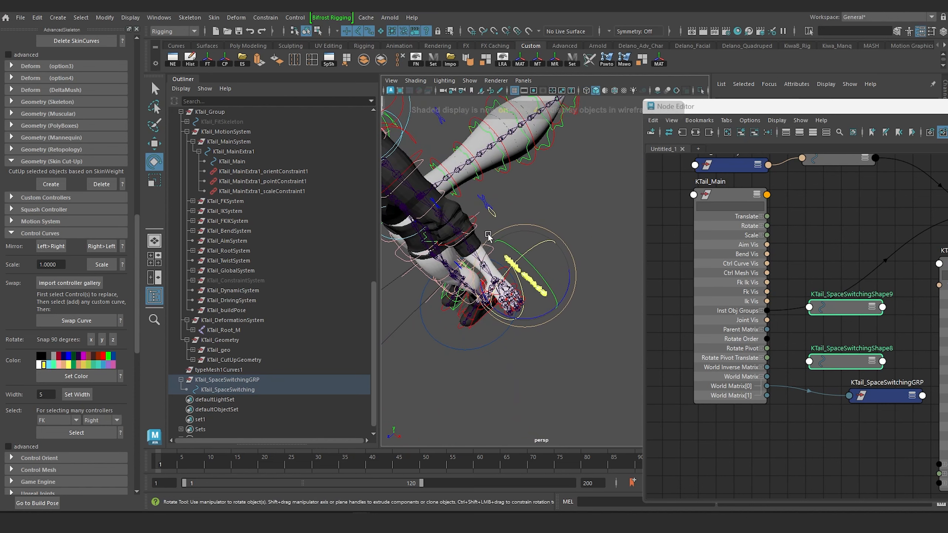
key("w")
middle_click_drag(561, 310, 511, 247)
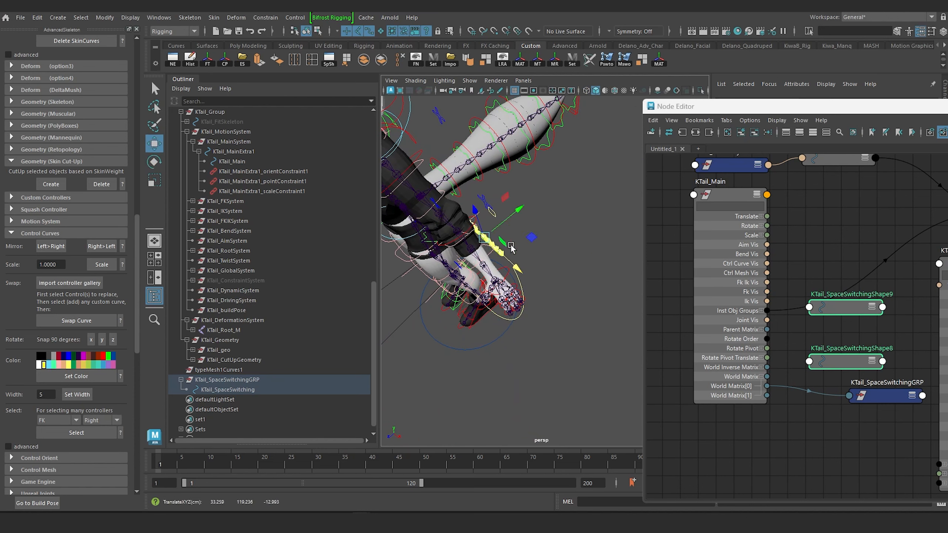
middle_click_drag(517, 212, 541, 202)
From the side view, align the lettering with the square control's plane and lower it to about Y 116, Z -24
left_click_drag(543, 203, 495, 213, "alt")
key("space")
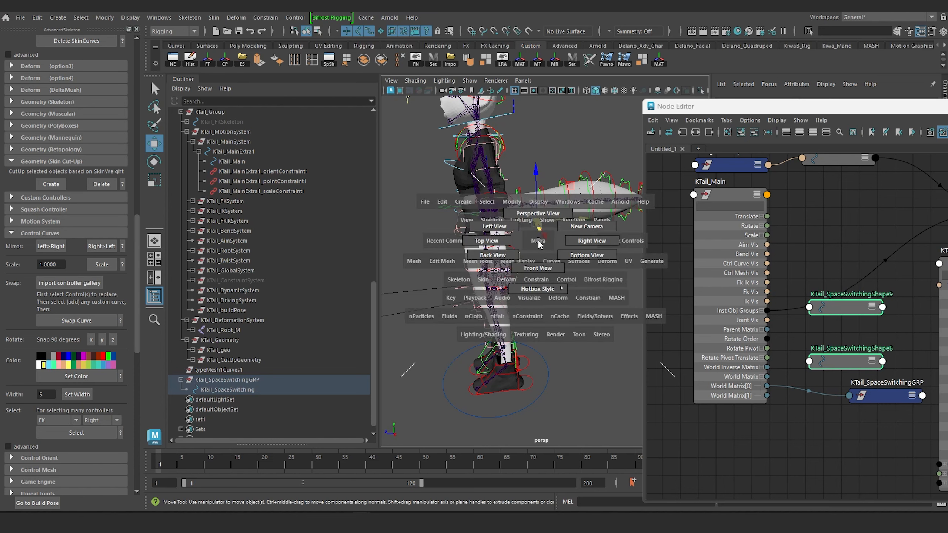
left_click(591, 240)
key("f")
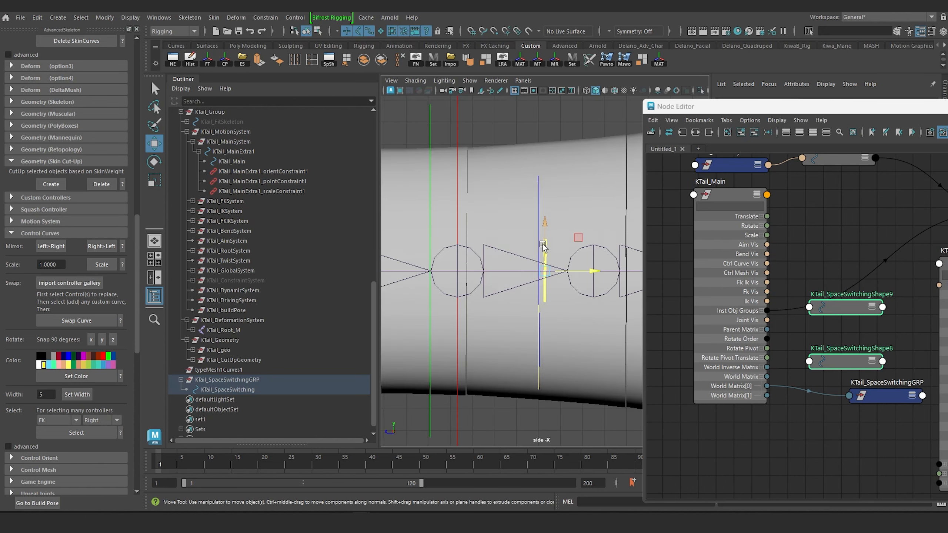
scroll(542, 245, "down", 4)
middle_click_drag(557, 280, 547, 244, "alt")
scroll(547, 244, "up", 7)
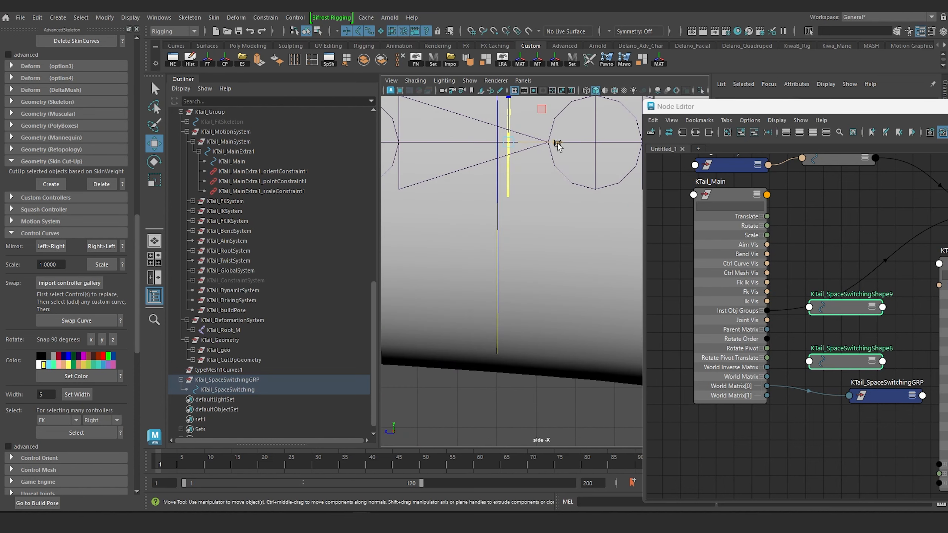
left_click_drag(558, 146, 549, 144)
middle_click_drag(513, 207, 524, 259, "alt")
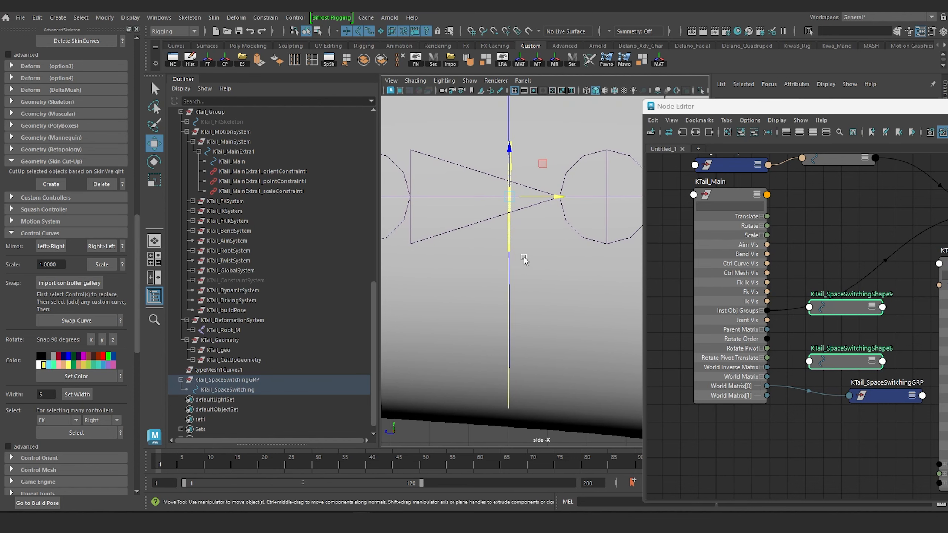
left_click_drag(507, 142, 508, 279)
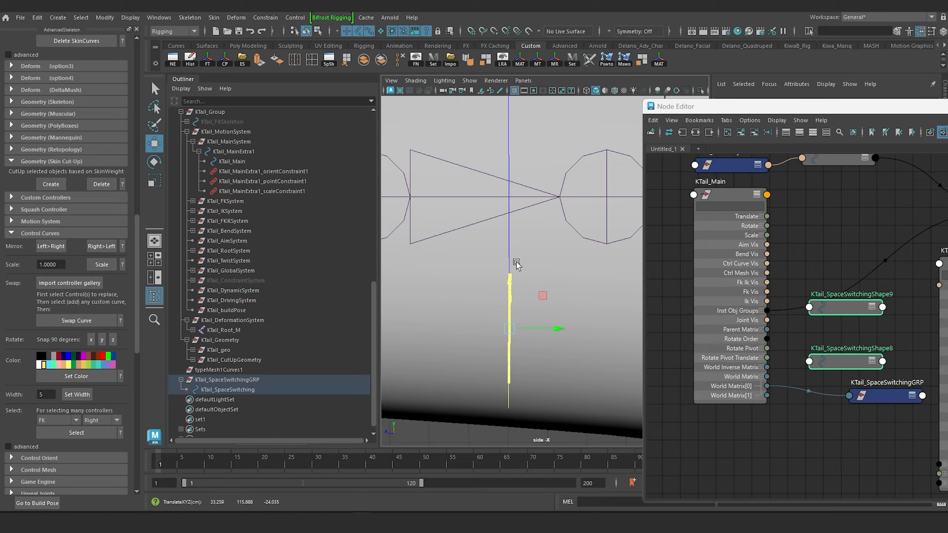
Scale the TAIL SPACE vertices down a little more, uniformly, in the perspective view
key("space")
left_click_drag(516, 262, 536, 310)
key("f")
scroll(575, 241, "down", 8)
scroll(548, 254, "up", 8)
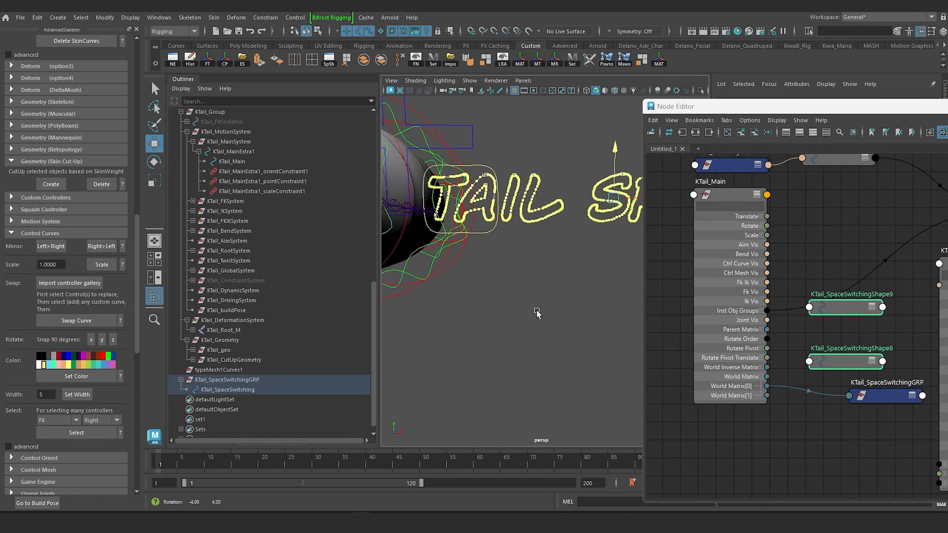
scroll(537, 313, "down", 6)
key("r")
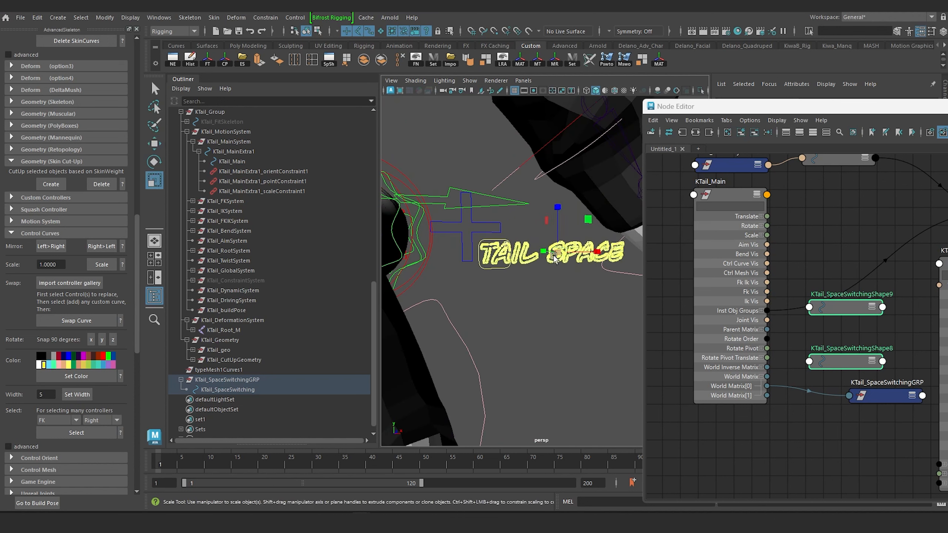
left_click_drag(559, 252, 483, 257)
Raise the TAIL SPACE lettering so it sits just above the square control beside the tail
key("w")
scroll(578, 208, "down", 6)
right_click_drag(483, 257, 542, 269, "alt")
left_click_drag(541, 269, 548, 243, "alt")
middle_click_drag(548, 243, 571, 309, "alt")
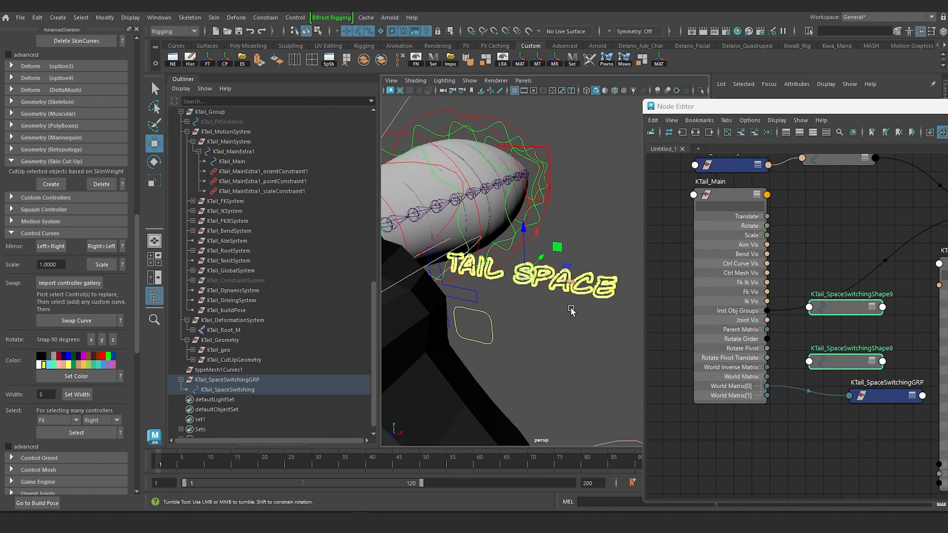
left_click_drag(571, 309, 514, 237, "alt")
Stack the lettering in two lines with SPACE centred beneath TAIL, and lower both words to about Y 119 beside the square control
left_click(539, 313)
scroll(540, 311, "up", 5)
left_click_drag(547, 205, 609, 248)
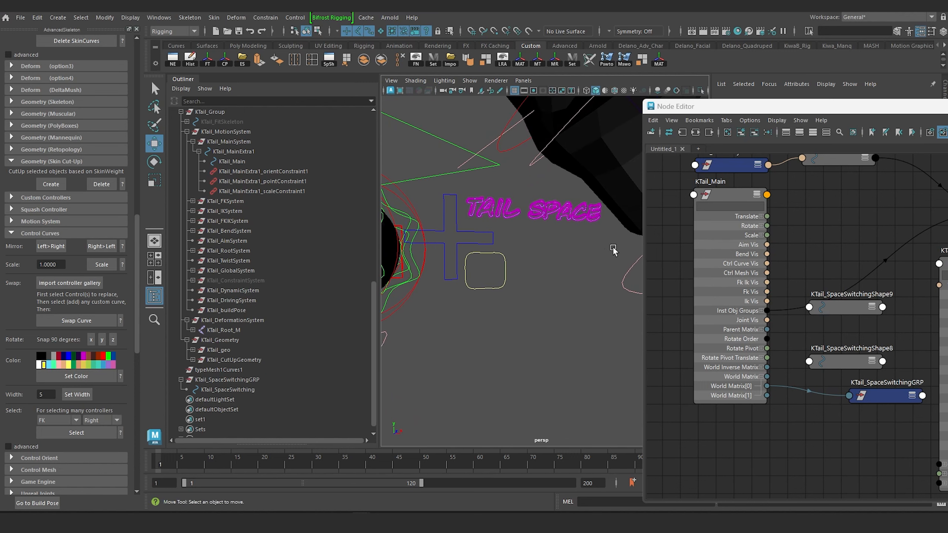
left_click_drag(565, 161, 566, 186)
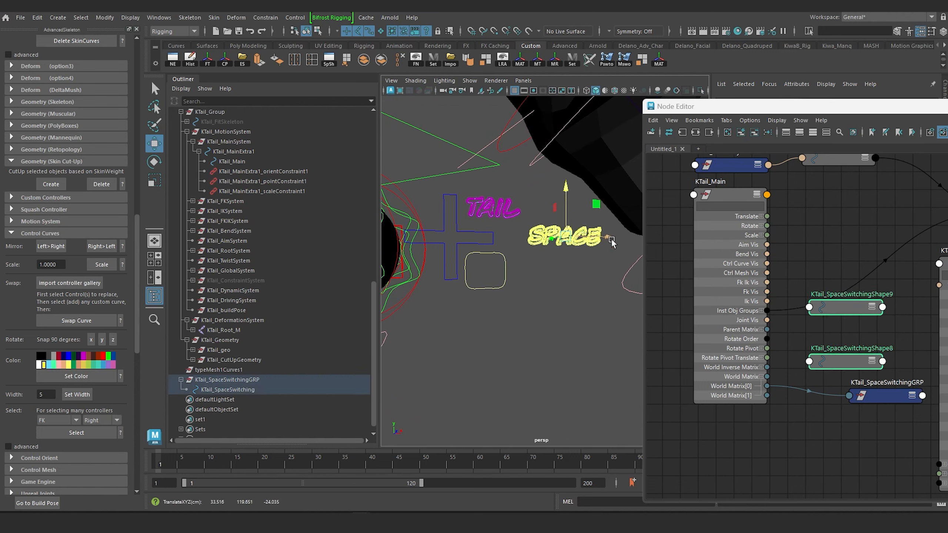
left_click_drag(612, 241, 567, 223)
left_click_drag(540, 174, 543, 191)
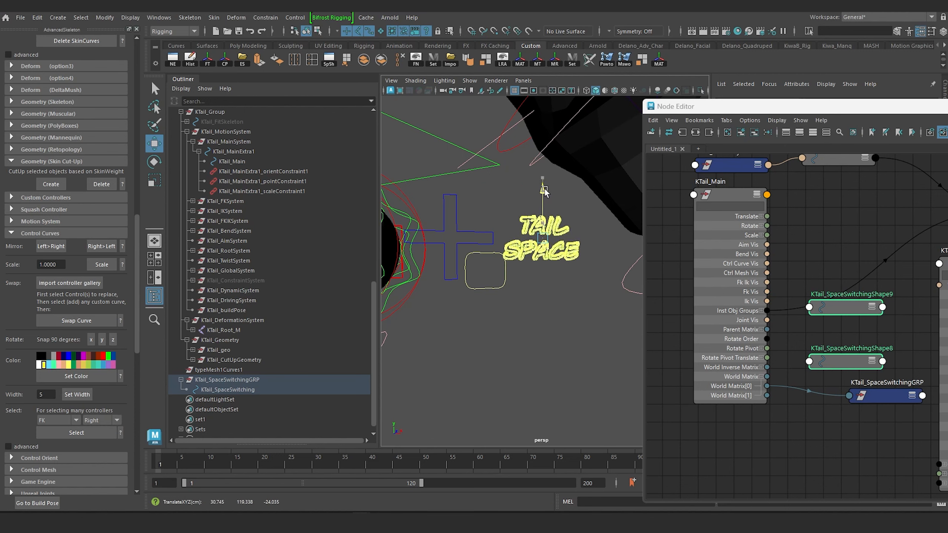
Try enlarging the whole square KTail_Main control uniformly with Scale, and undo the scaling
left_click(479, 254)
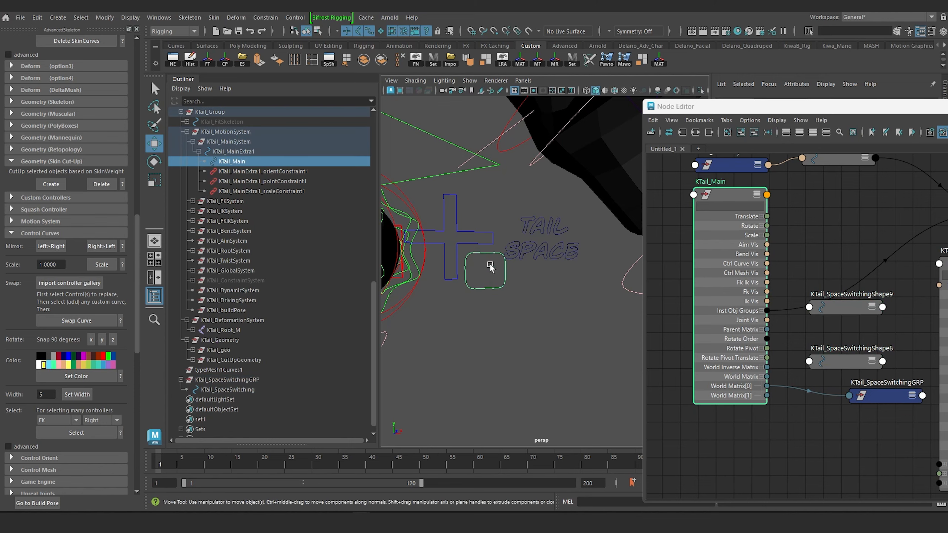
left_click(482, 276)
left_click(488, 290)
scroll(488, 283, "down", 3)
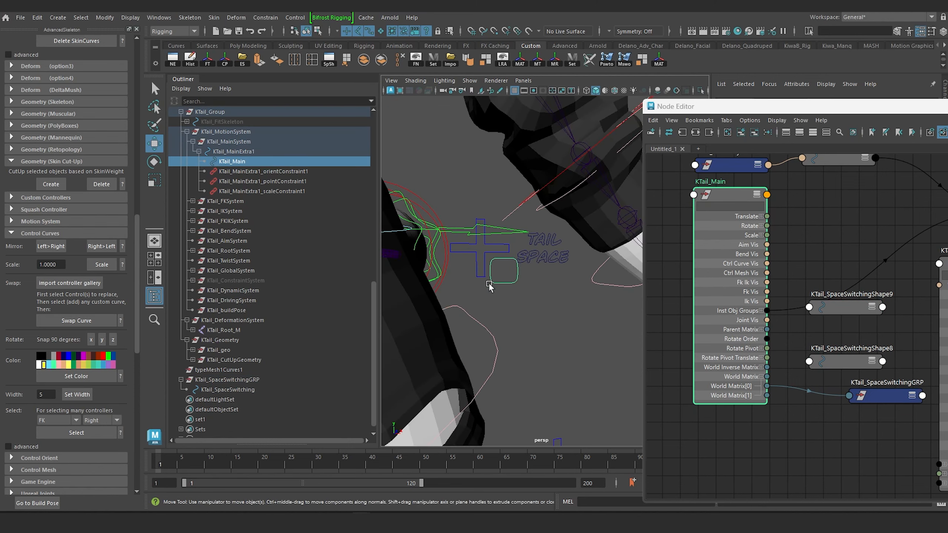
key("r")
right_click_drag(540, 254, 421, 313, "alt")
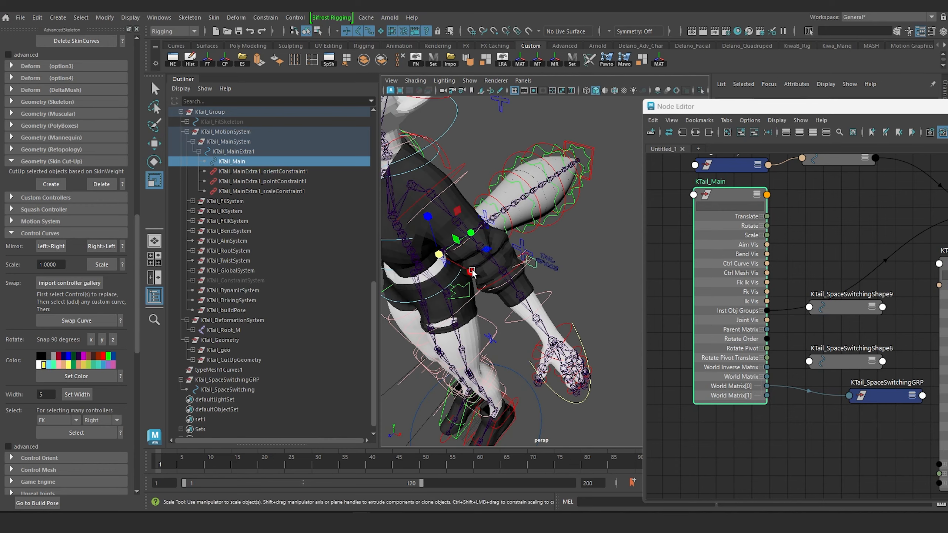
left_click_drag(515, 295, 519, 254, "alt")
key("ctrl+z")
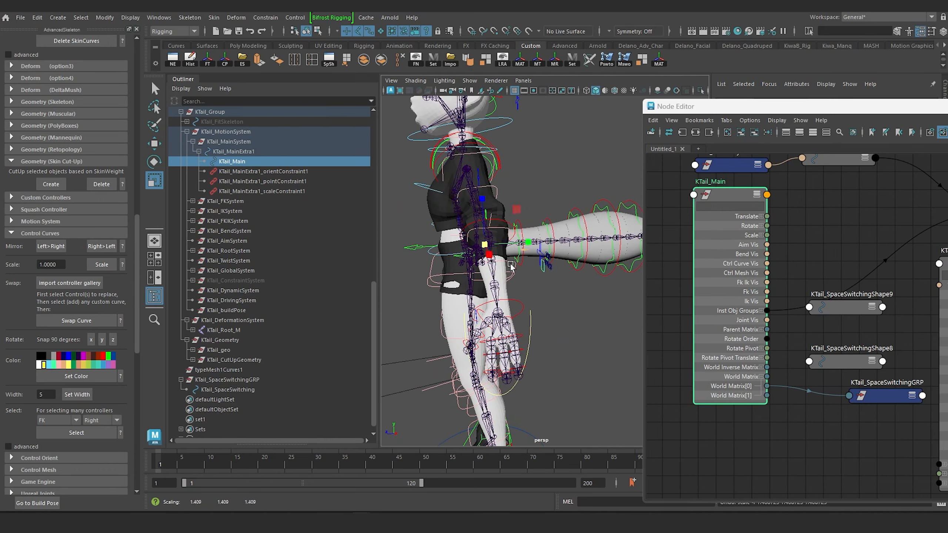
Enlarge the square KTail_Main control through its control vertices and raise them level with the plus control and lettering
left_click_drag(492, 288, 560, 314, "alt")
scroll(496, 289, "up", 6)
left_click_drag(530, 275, 573, 286, "alt")
right_click_drag(559, 273, 535, 260)
left_click_drag(568, 300, 547, 317)
key("w")
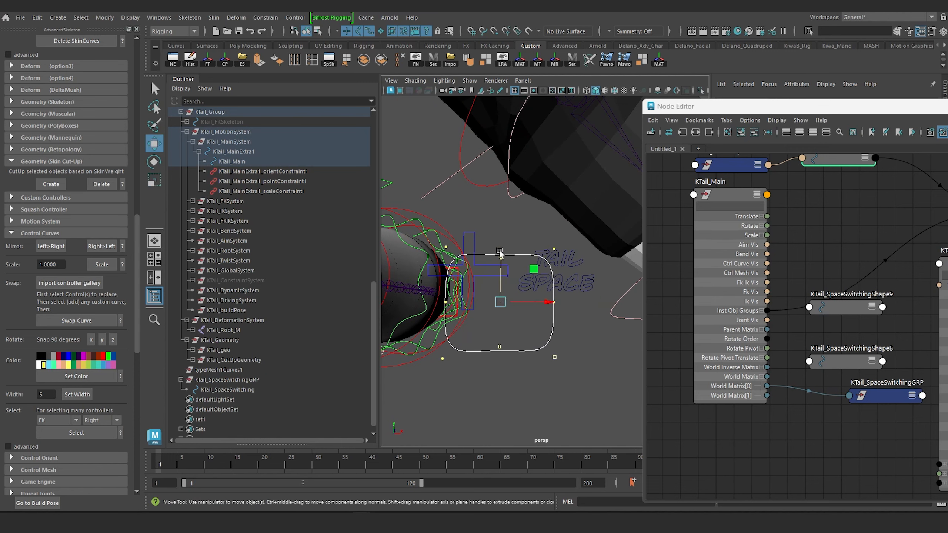
left_click_drag(500, 251, 501, 222)
key("r")
left_click_drag(502, 273, 508, 272, "ctrl")
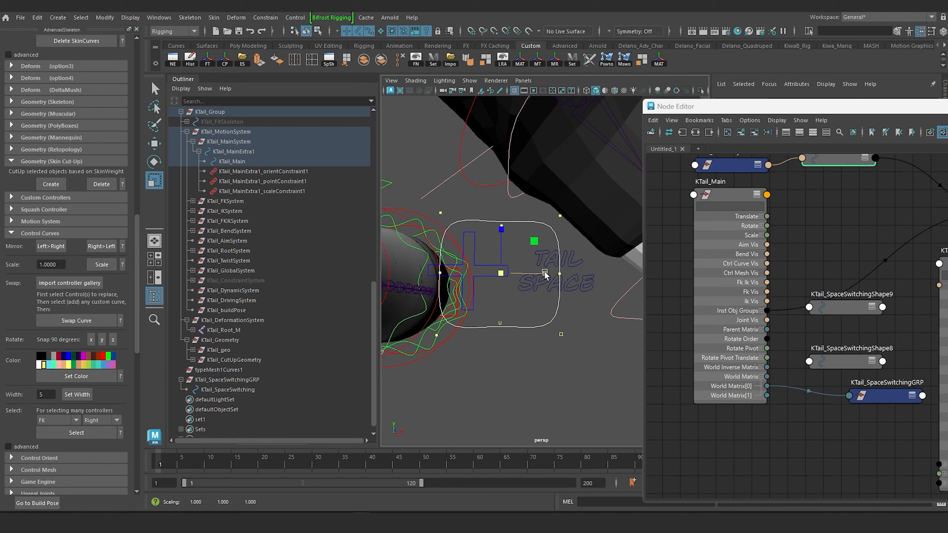
Widen the square control by moving its two side columns of vertices apart until it frames the plus and the TAIL SPACE lettering
left_click_drag(546, 211, 580, 363)
key("w")
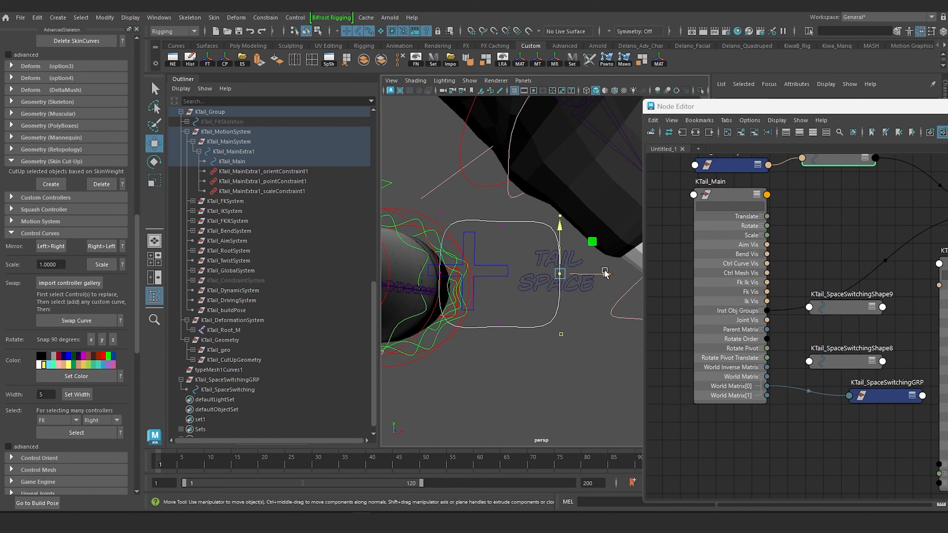
left_click_drag(604, 273, 652, 276)
left_click_drag(452, 247, 432, 234, "alt")
left_click_drag(414, 197, 456, 357)
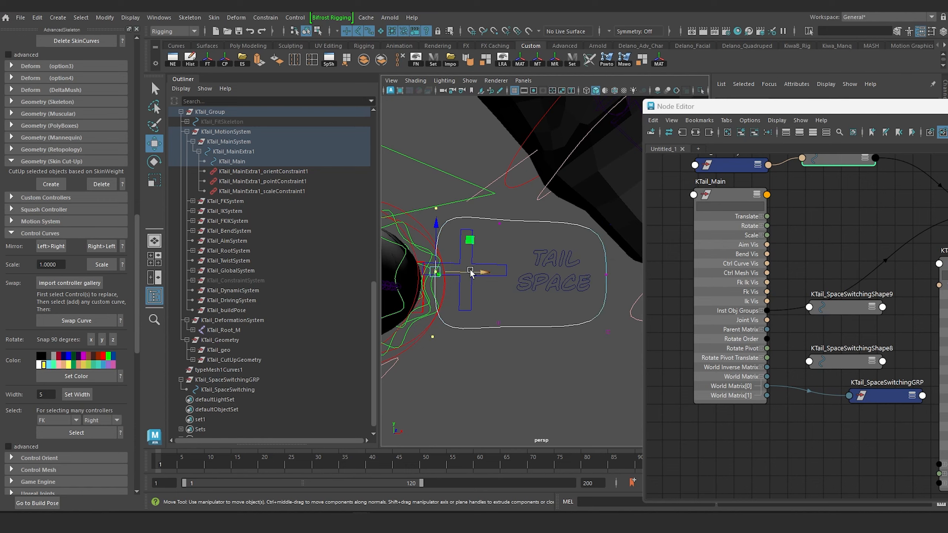
left_click_drag(486, 272, 216, 284)
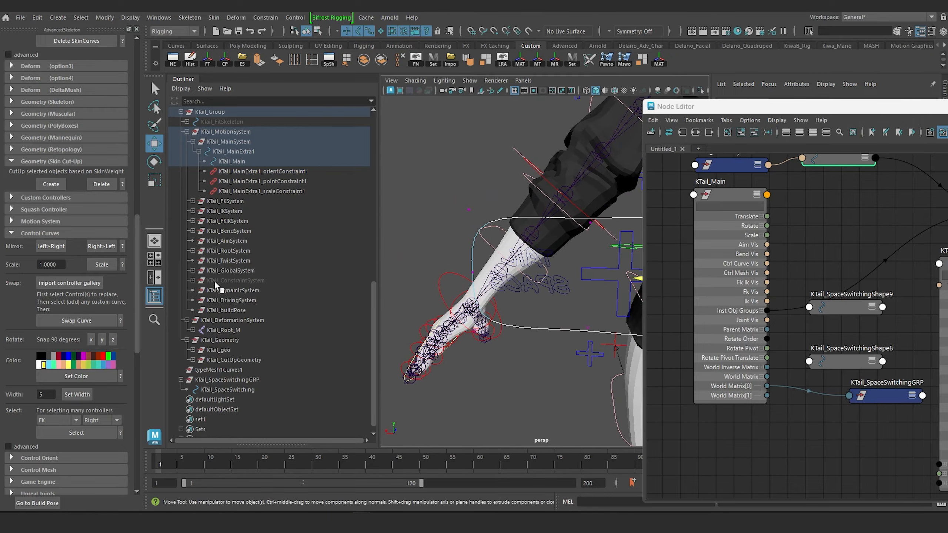
Shift the frame's middle upper and lower vertices sideways so they are centred between its two ends
middle_click_drag(437, 261, 415, 277, "alt")
scroll(414, 277, "down", 4)
mouse_move(505, 290)
left_mouse_down("alt")
mouse_move(570, 294)
mouse_move(523, 290)
left_mouse_up("alt")
scroll(523, 291, "up", 4)
middle_click_drag(523, 291, 451, 325, "alt")
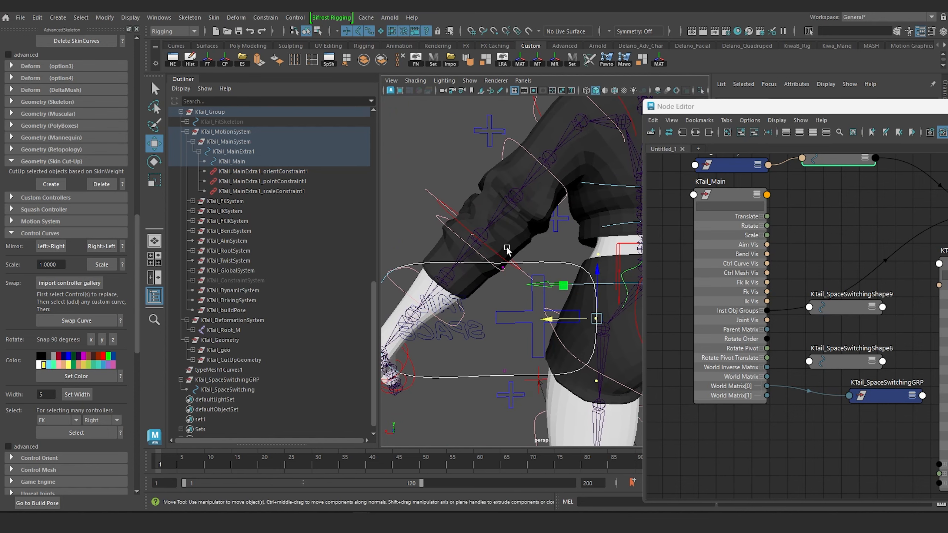
left_click_drag(492, 242, 520, 371)
mouse_move(465, 318)
left_mouse_down()
mouse_move(450, 319)
mouse_move(492, 312)
mouse_move(480, 315)
left_mouse_up()
Isolate the widened KTail_Main frame curve in the viewport and select it
left_click_drag(410, 241, 616, 296)
key("r")
left_click_drag(520, 266, 526, 280, "alt")
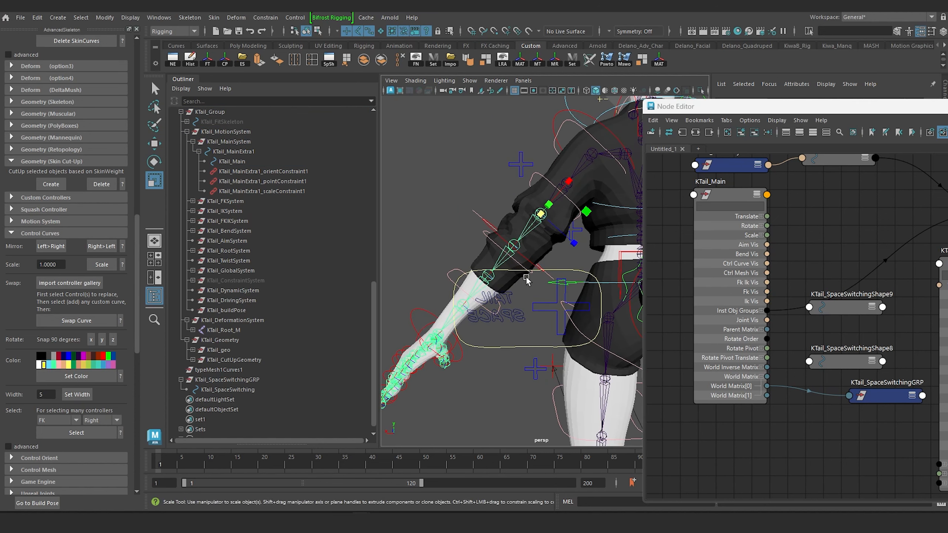
left_click(536, 271)
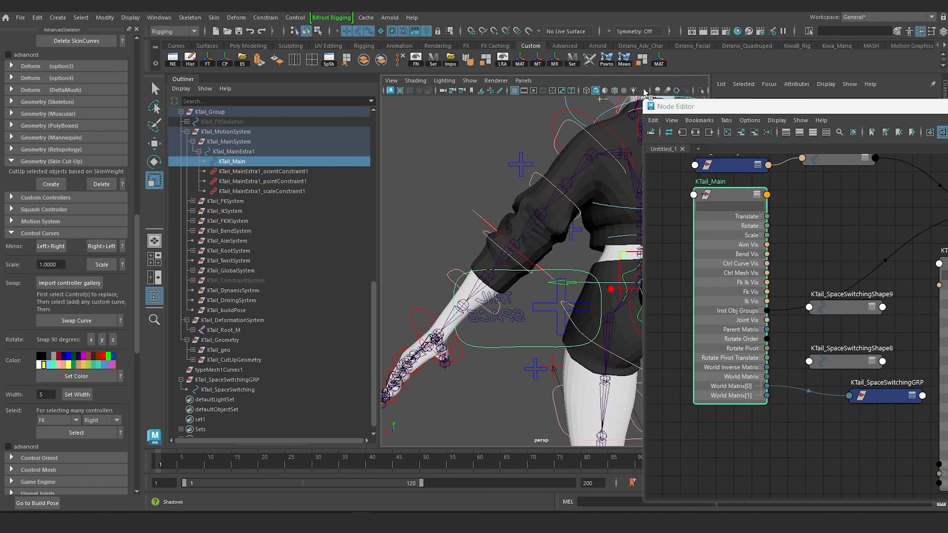
left_click(700, 94)
left_click(468, 272)
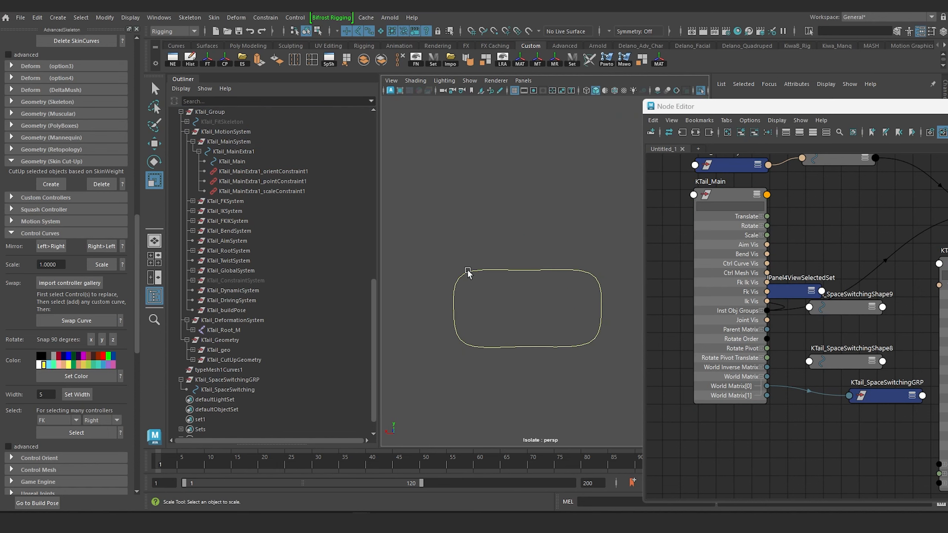
left_click(496, 269)
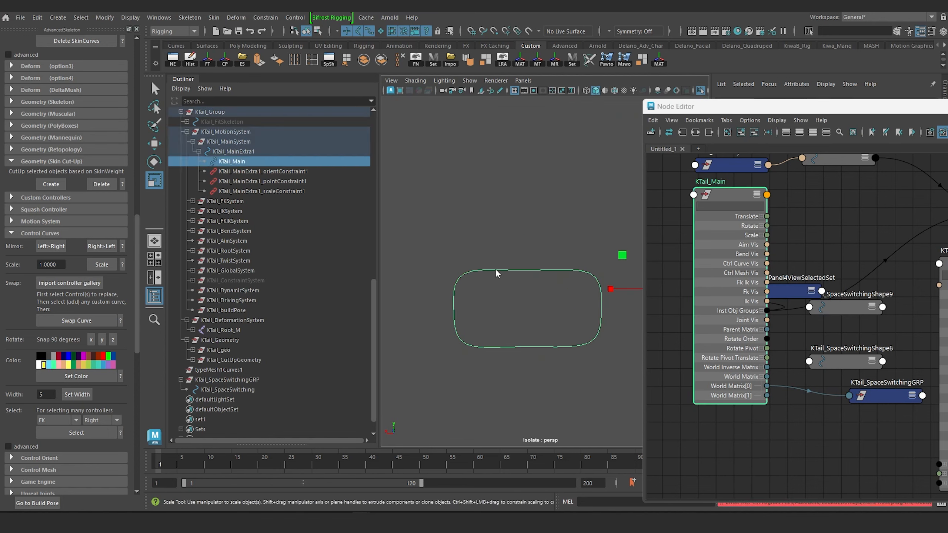
Flatten the frame's upper, lower and middle rows of control vertices by scaling each row vertically
right_click_drag(496, 269, 425, 241)
left_click_drag(425, 240, 606, 288)
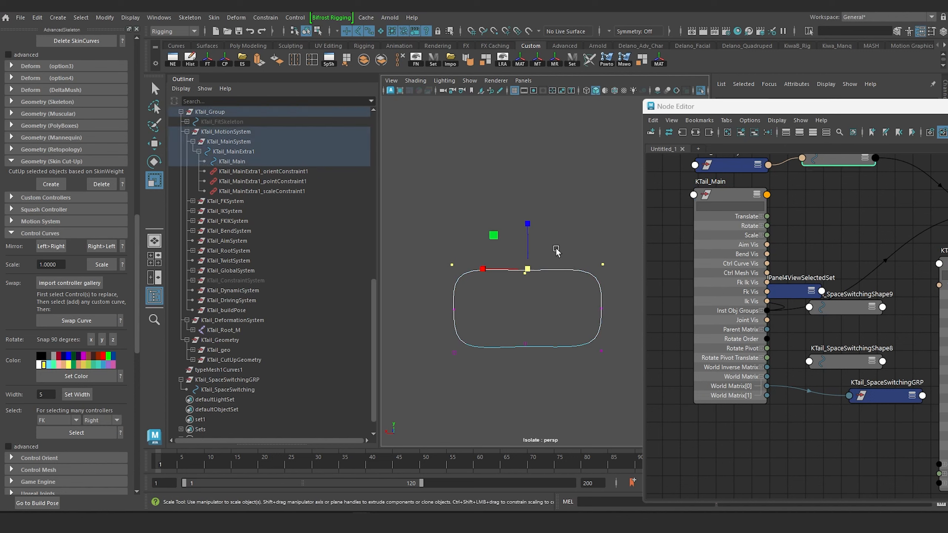
left_click_drag(526, 222, 526, 278)
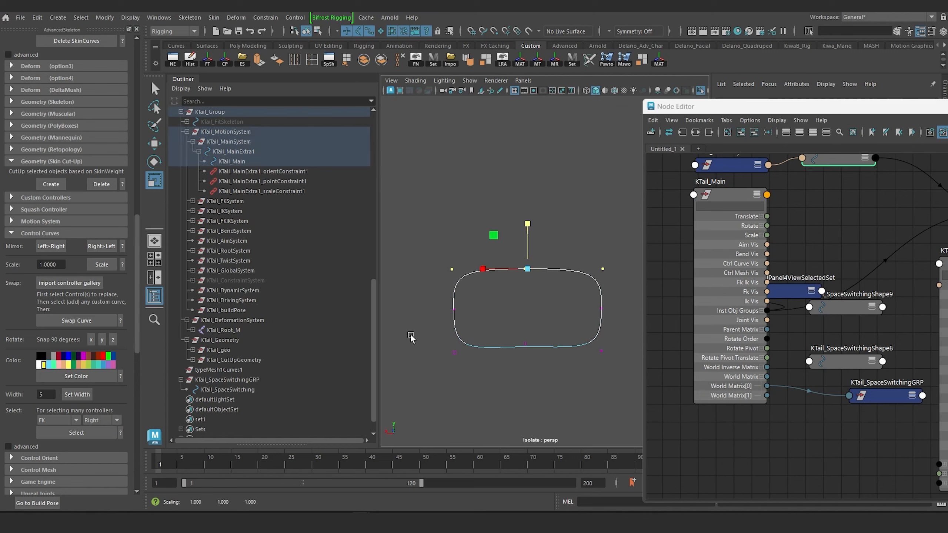
left_click_drag(411, 331, 620, 389)
left_click_drag(526, 302, 526, 381)
left_click_drag(433, 297, 605, 327)
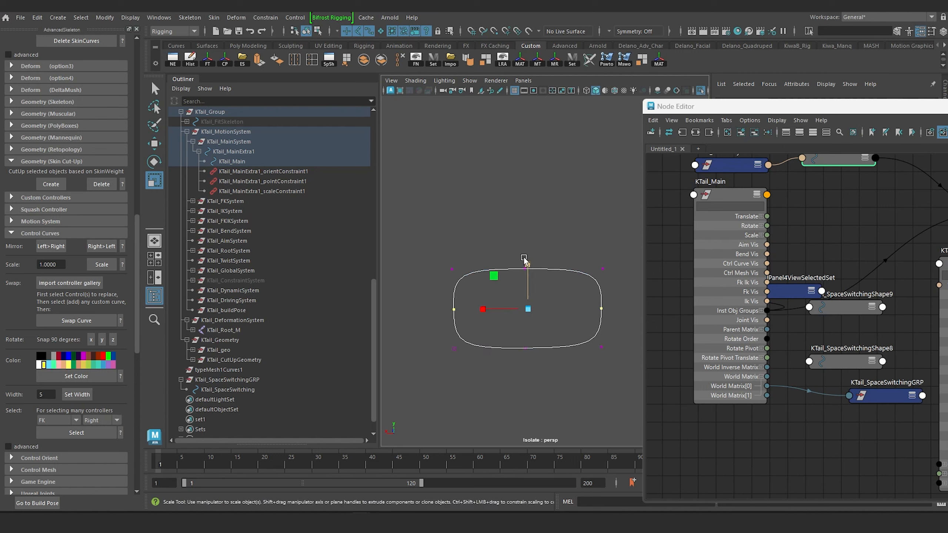
left_click_drag(526, 266, 526, 266)
Straighten the frame's two side columns of control vertices by scaling each column horizontally
left_click_drag(424, 241, 464, 379)
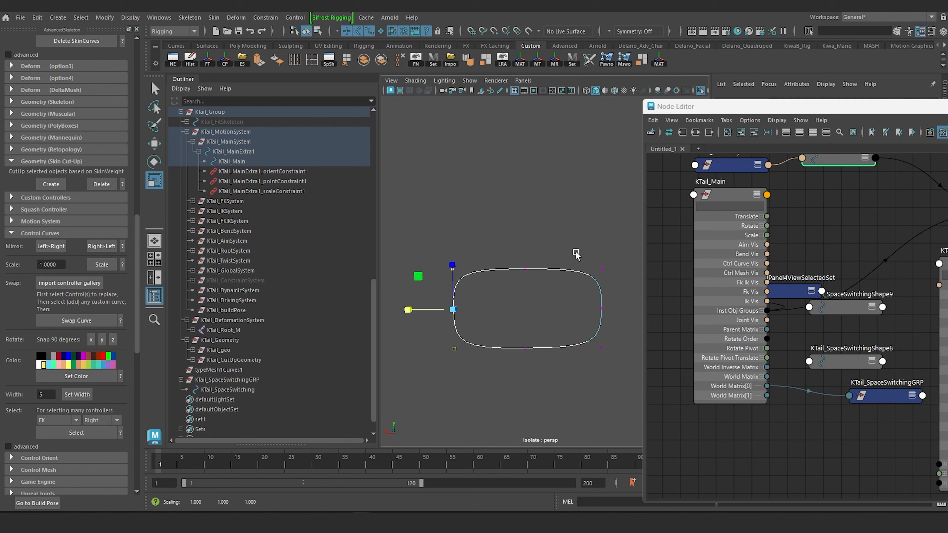
left_click_drag(575, 256, 626, 373)
left_click_drag(556, 308, 670, 308)
Square off the frame by raising its two upper corner vertices and lowering the two lower ones to about Y 112
left_click_drag(435, 257, 484, 289)
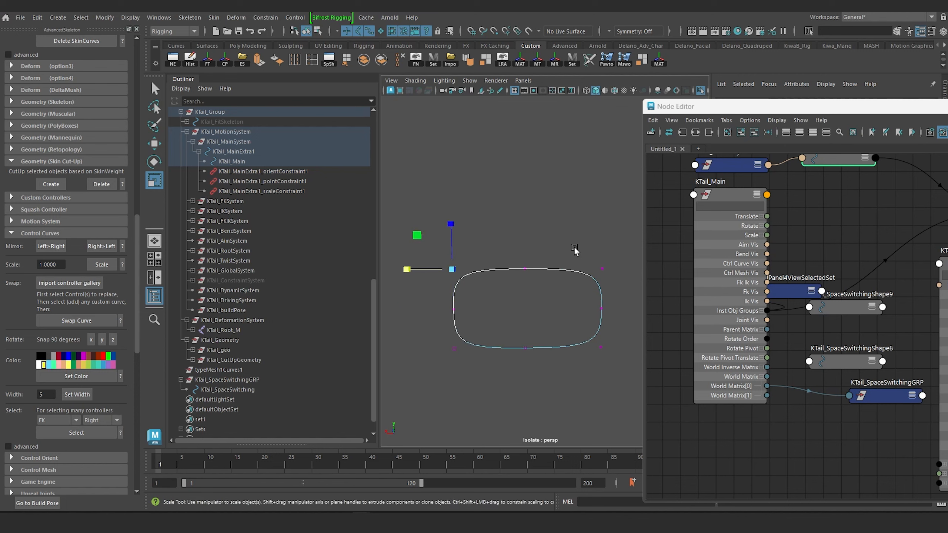
key("w")
left_click_drag(613, 285, 528, 219, "shift")
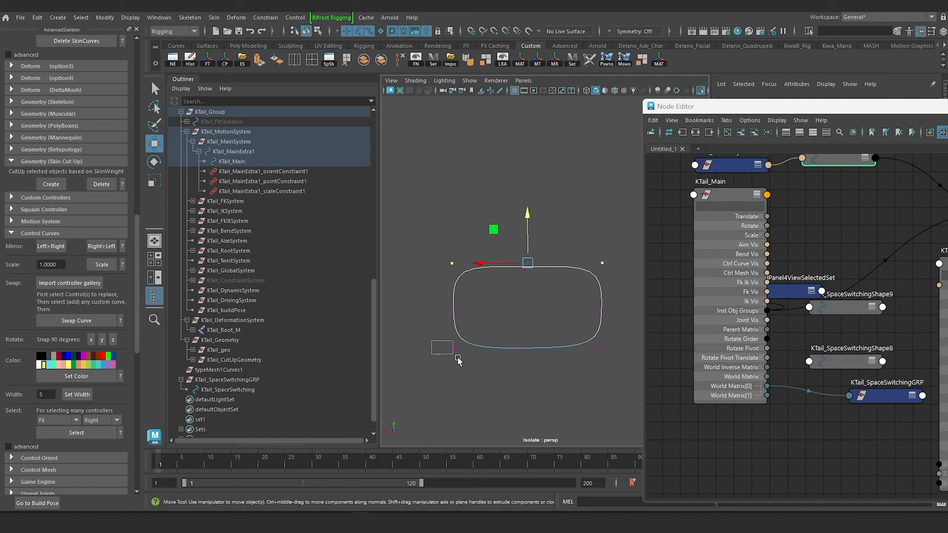
left_click_drag(432, 340, 475, 364)
left_click_drag(581, 328, 621, 366, "shift")
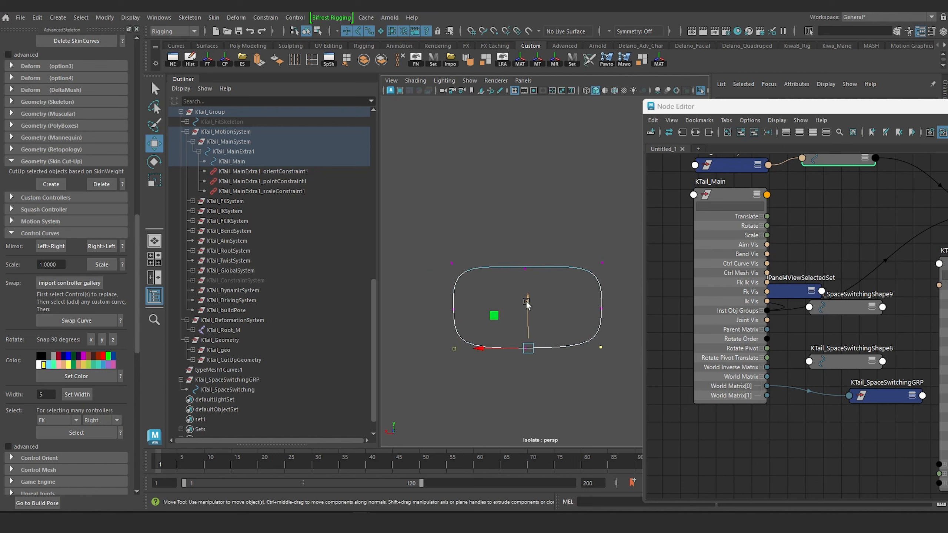
left_click_drag(526, 303, 530, 309)
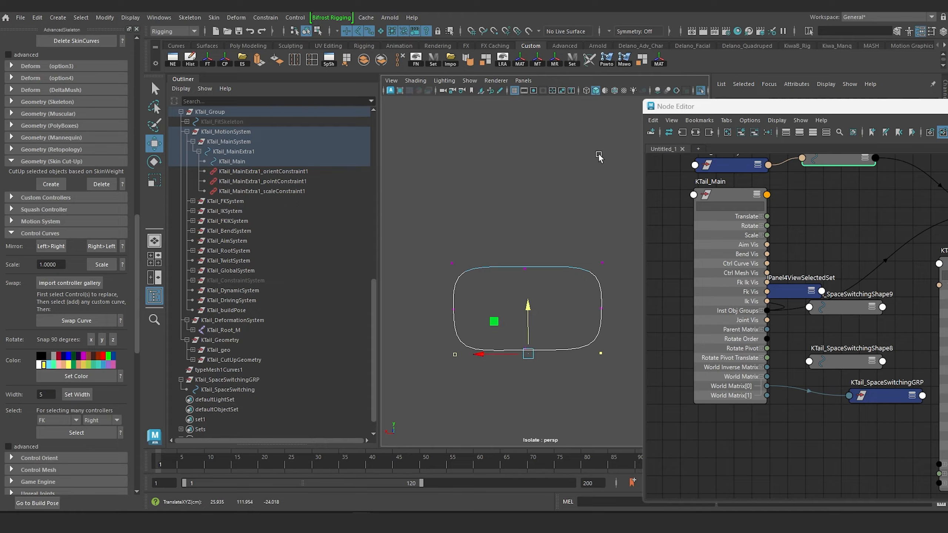
Turn off isolation to show the full character again, and return the frame control from vertex editing to object mode
left_click(701, 91)
scroll(430, 312, "down", 5)
left_click_drag(432, 323, 650, 336, "alt")
scroll(565, 360, "up", 5)
middle_click_drag(565, 360, 519, 373, "alt")
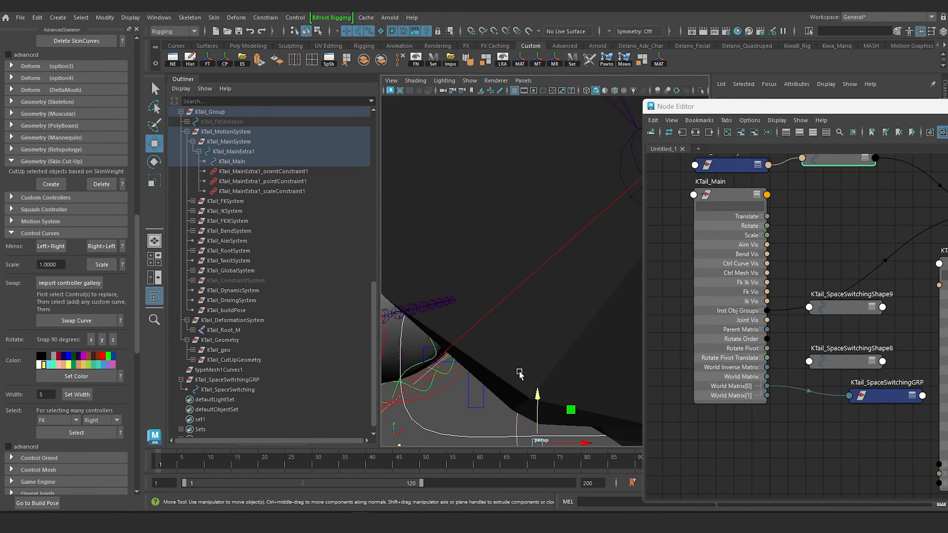
left_click_drag(520, 372, 503, 277, "alt")
left_click(513, 312)
scroll(513, 349, "down", 5)
left_click_drag(512, 349, 546, 353, "alt")
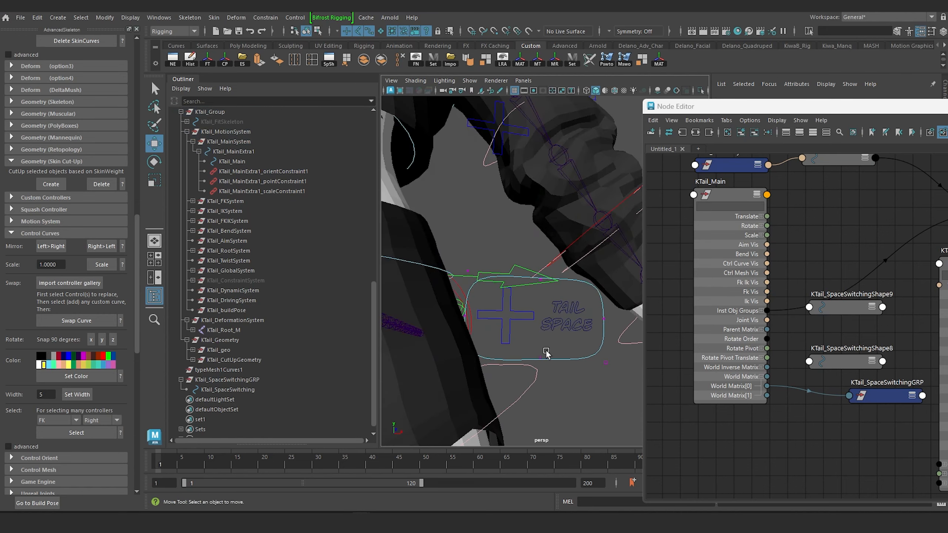
scroll(549, 308, "up", 4)
right_click_drag(544, 286, 571, 245)
left_click(470, 320)
Colour the TAIL SPACE lettering control green with Set Color
scroll(482, 392, "down", 5)
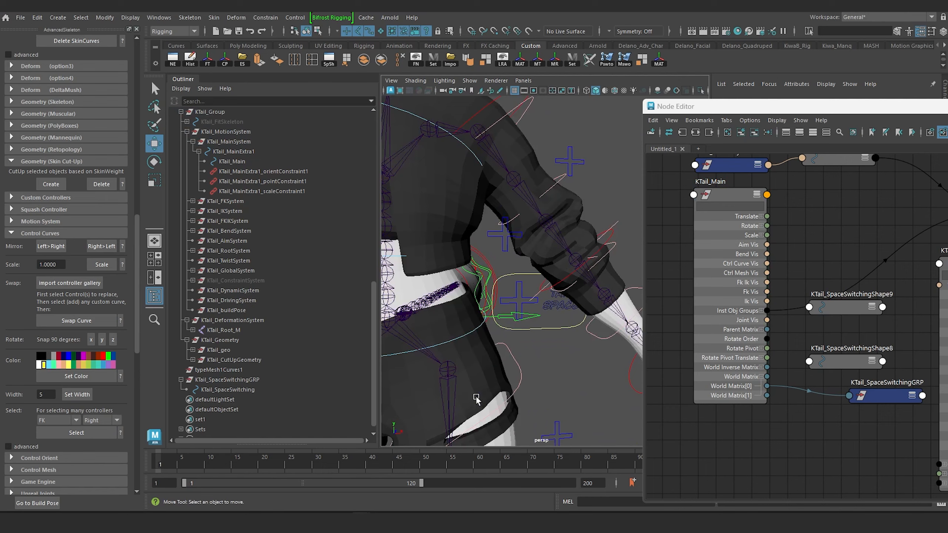
left_click_drag(475, 394, 497, 347, "alt")
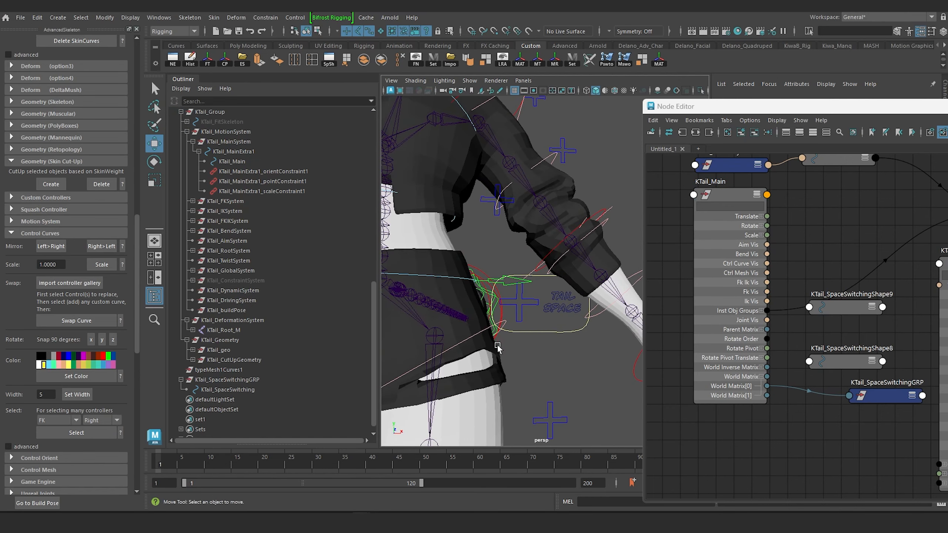
scroll(552, 332, "up", 5)
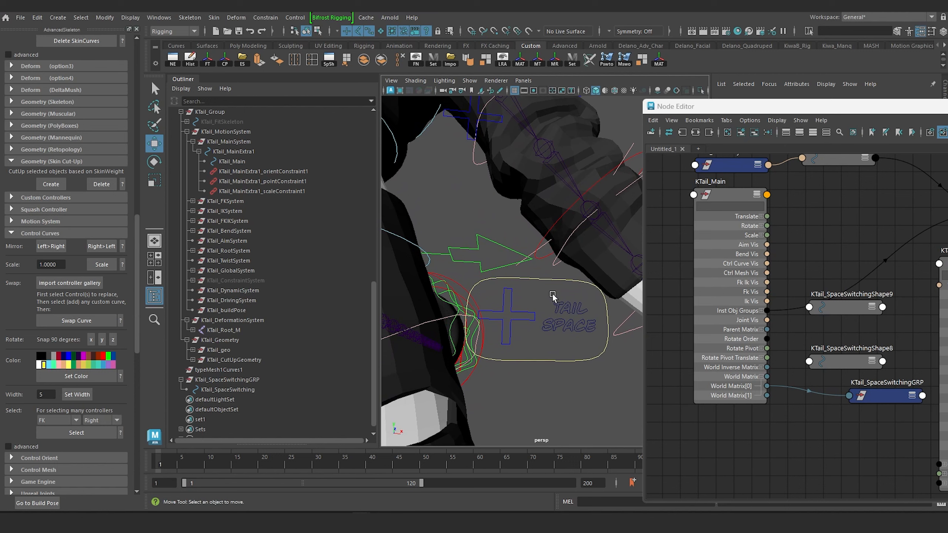
left_click(566, 312)
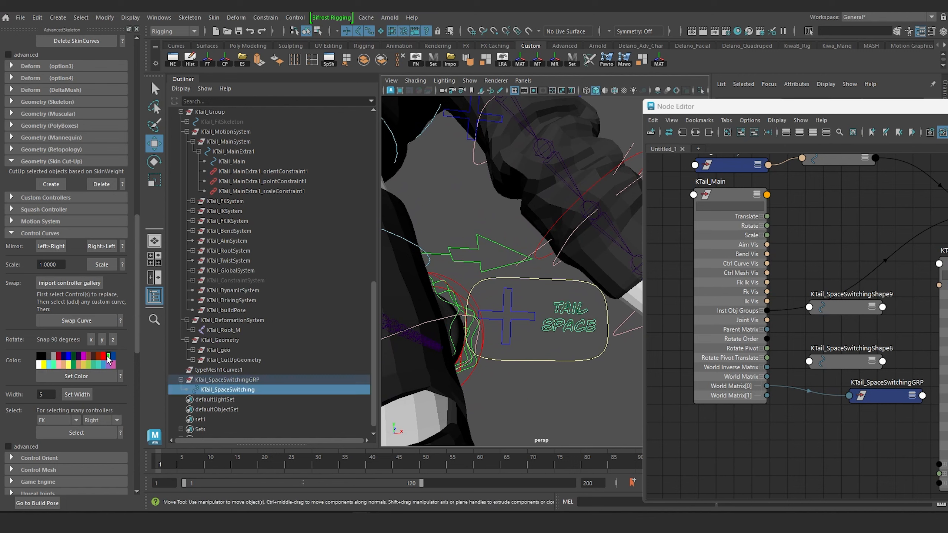
left_click(90, 380)
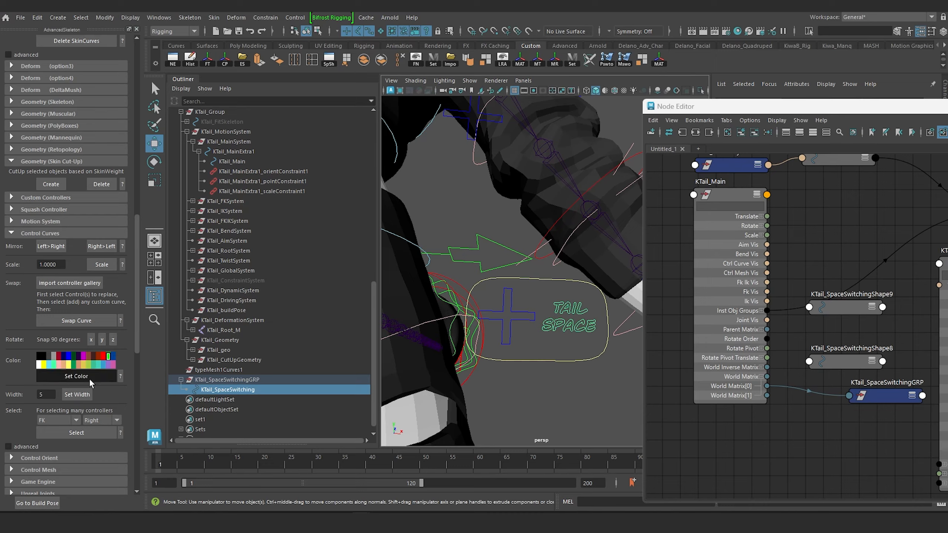
left_click(566, 392)
Examine the recoloured lettering and its frame beside the tail from several angles
left_click_drag(567, 387, 515, 414, "alt")
scroll(576, 349, "up", 6)
left_click_drag(576, 305, 571, 350)
middle_click_drag(568, 340, 500, 340, "alt")
scroll(500, 340, "down", 2)
left_click_drag(508, 325, 475, 324, "alt")
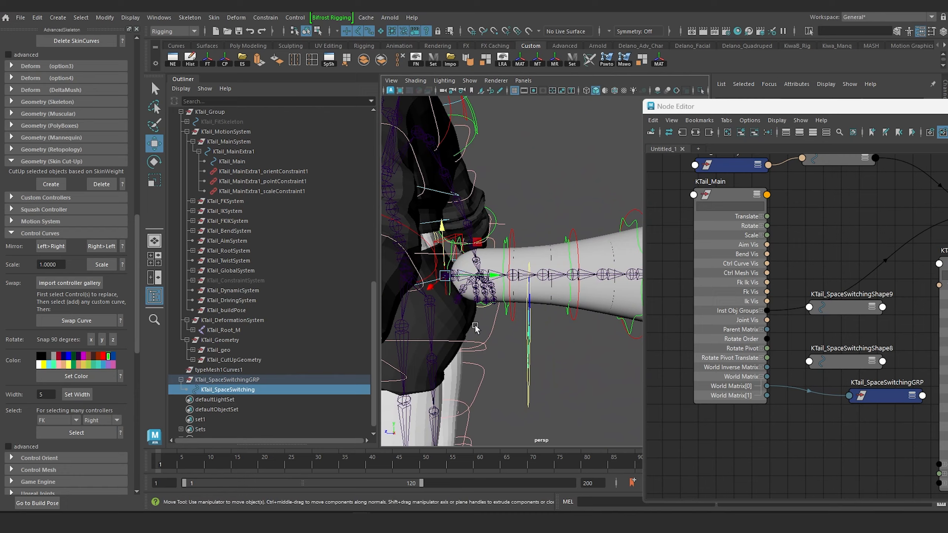
scroll(444, 259, "down", 5)
middle_click_drag(472, 297, 461, 270, "alt")
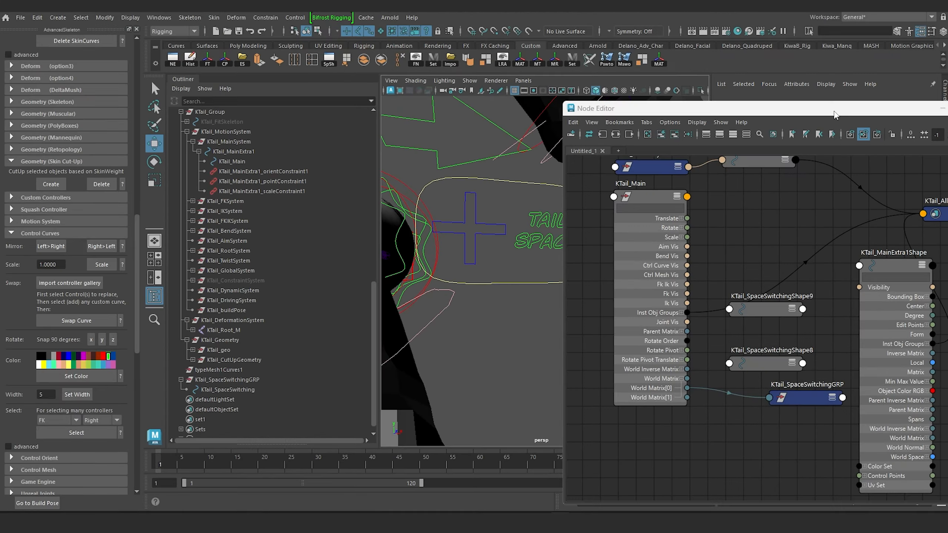
Move the Node Editor aside and minimise it to uncover the viewport
left_click_drag(903, 119, 686, 126)
left_click(732, 119)
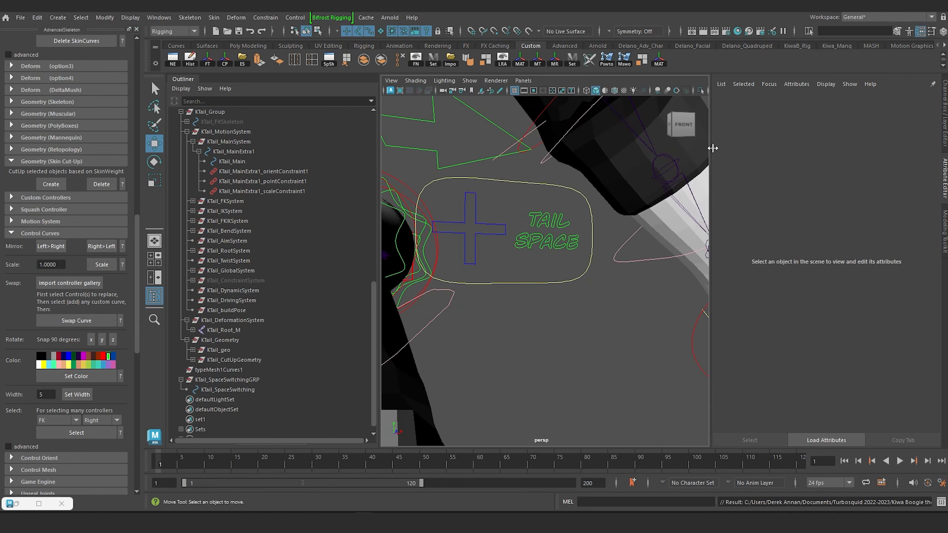
Start a new keyable Enum attribute with the long name TailSpace on the KTail_SpaceSwitching control
left_click_drag(559, 247, 653, 247, "alt")
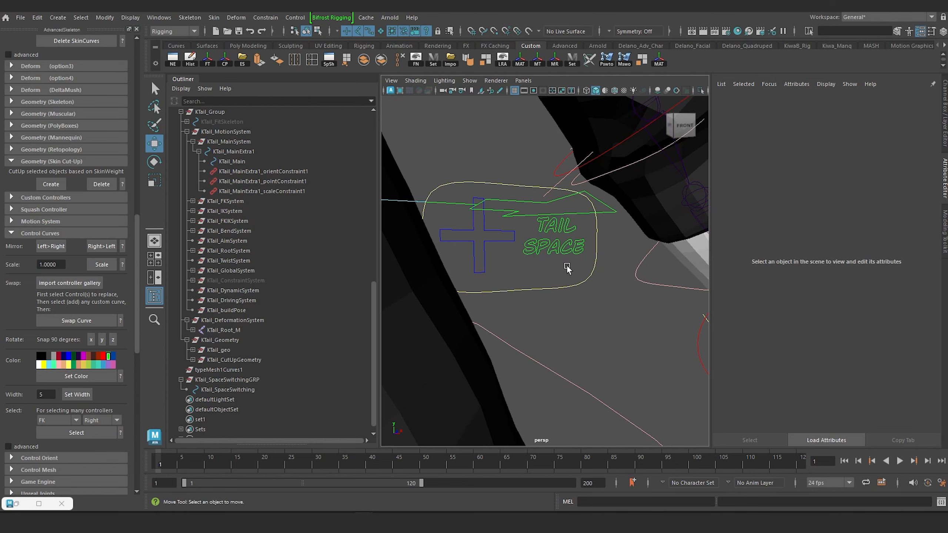
left_click(557, 247)
left_click_drag(559, 219, 567, 226, "alt")
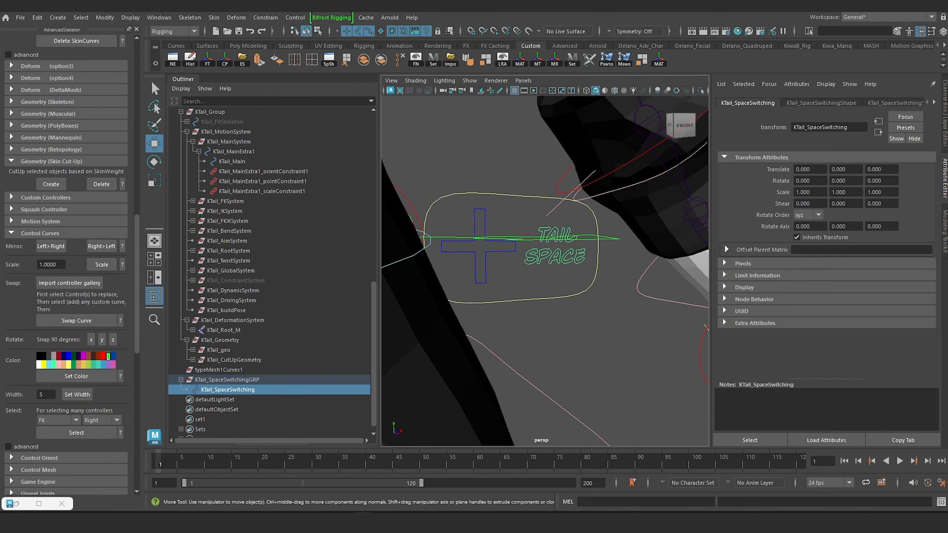
key("ctrl+a")
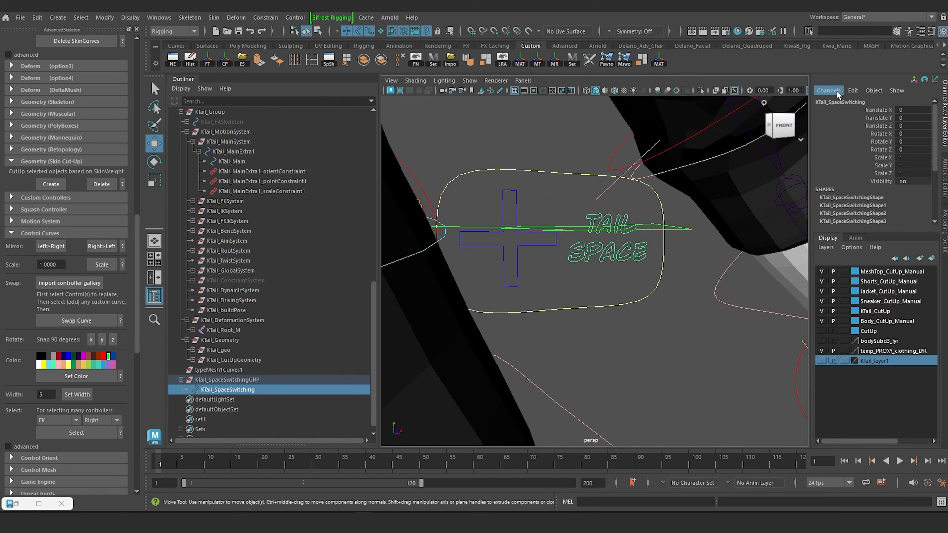
left_click(853, 91)
left_click(857, 174)
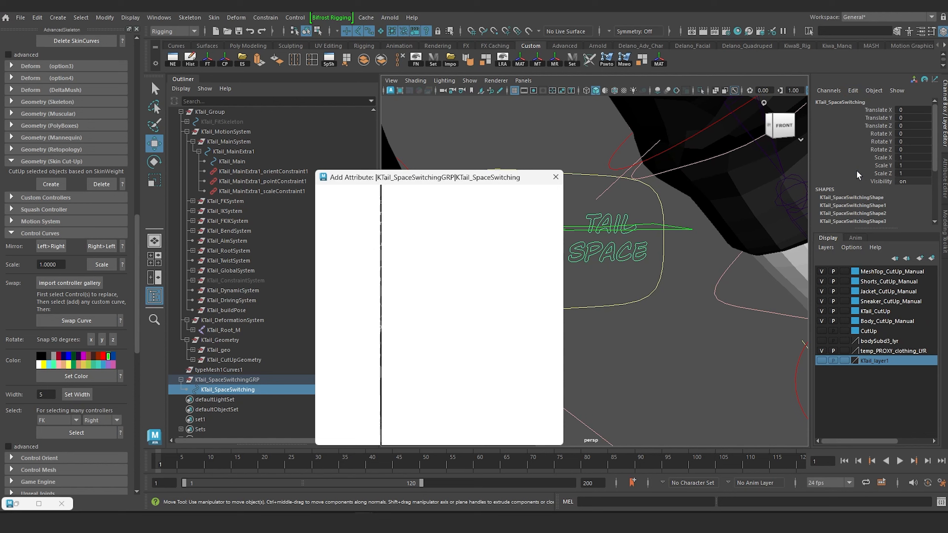
left_click_drag(473, 185, 563, 164)
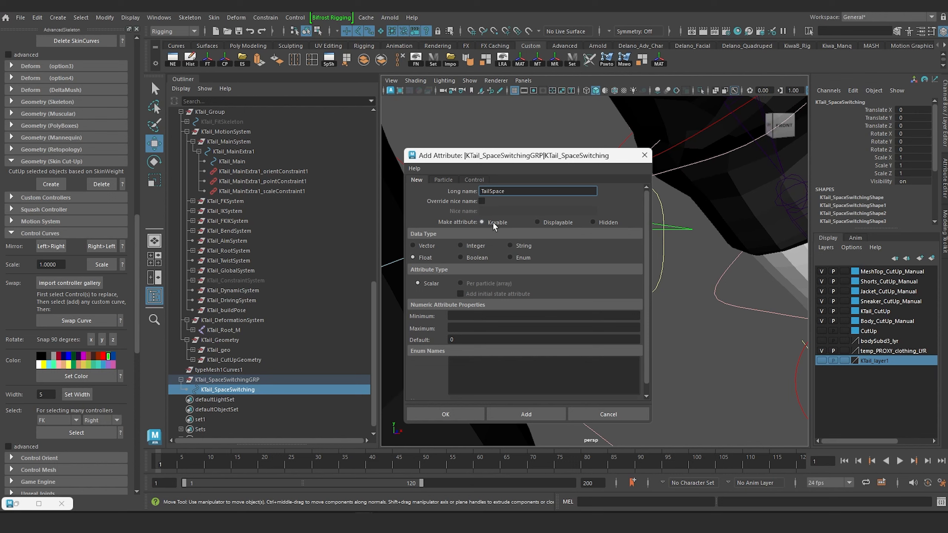
left_click(509, 258)
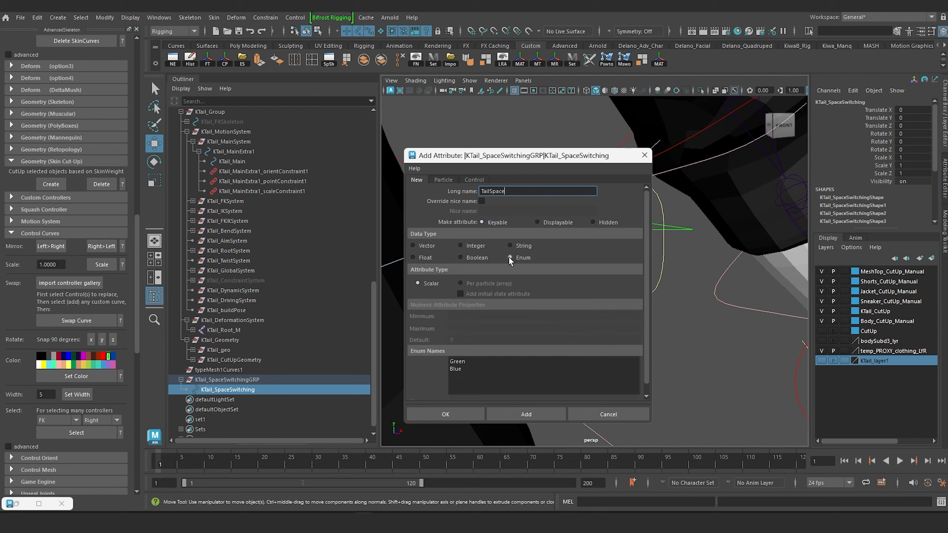
Name the two enum options Hip and Main, and add the TailSpace attribute to the control
left_click(463, 361)
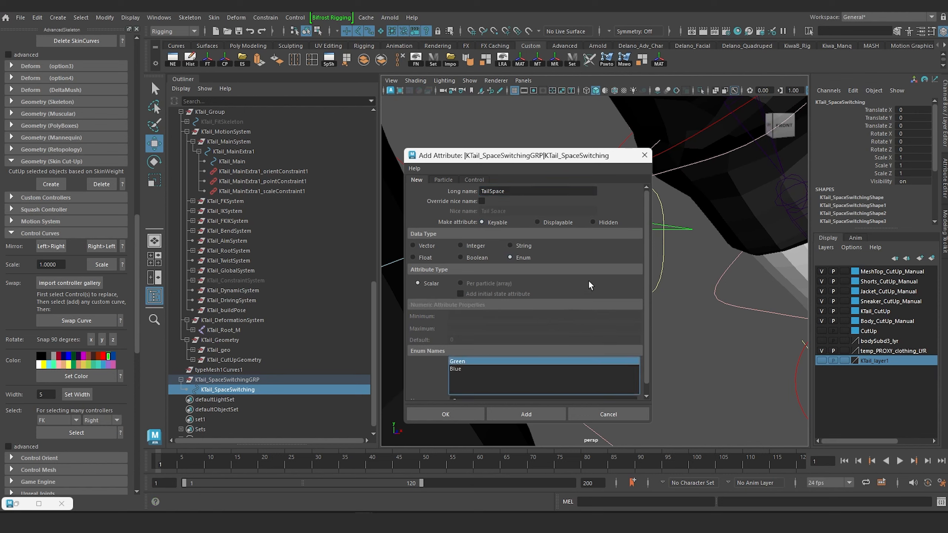
left_click_drag(647, 374, 646, 387)
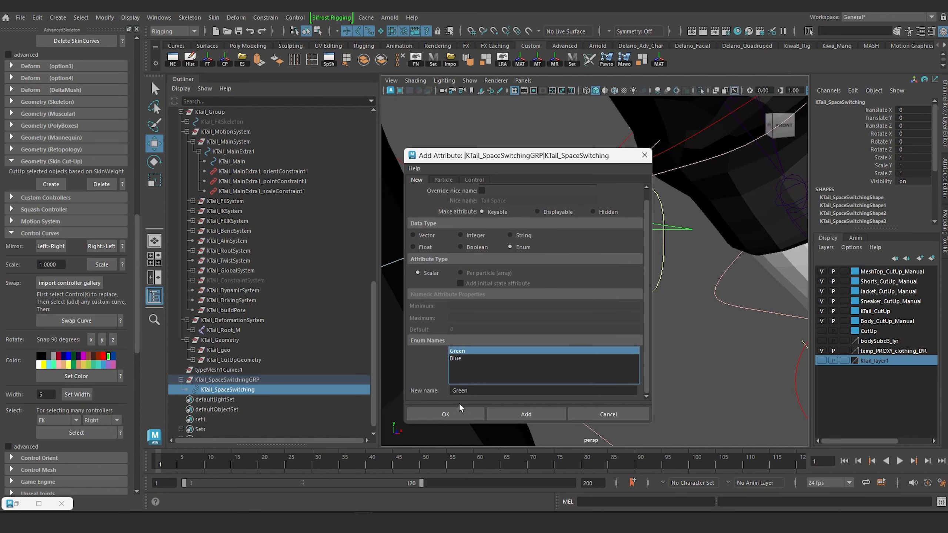
left_click_drag(476, 390, 439, 391)
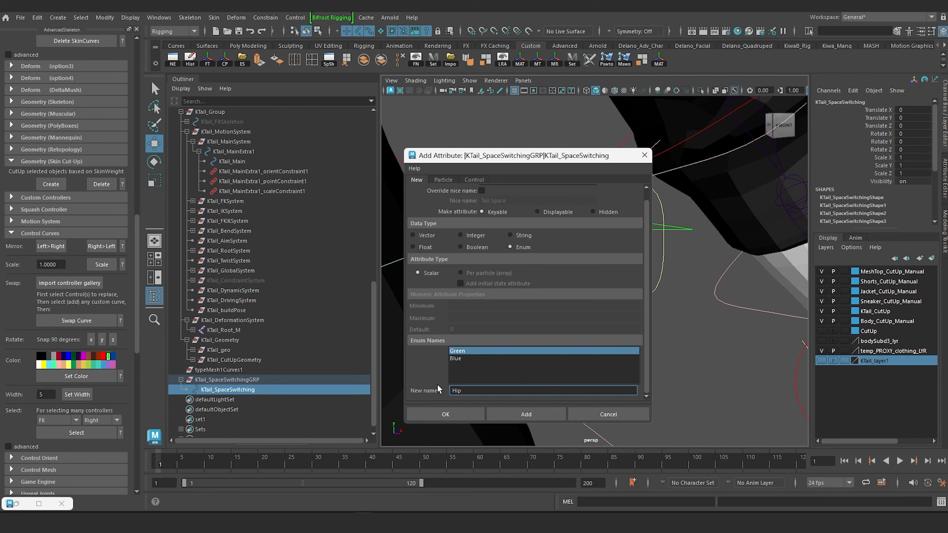
left_click(453, 358)
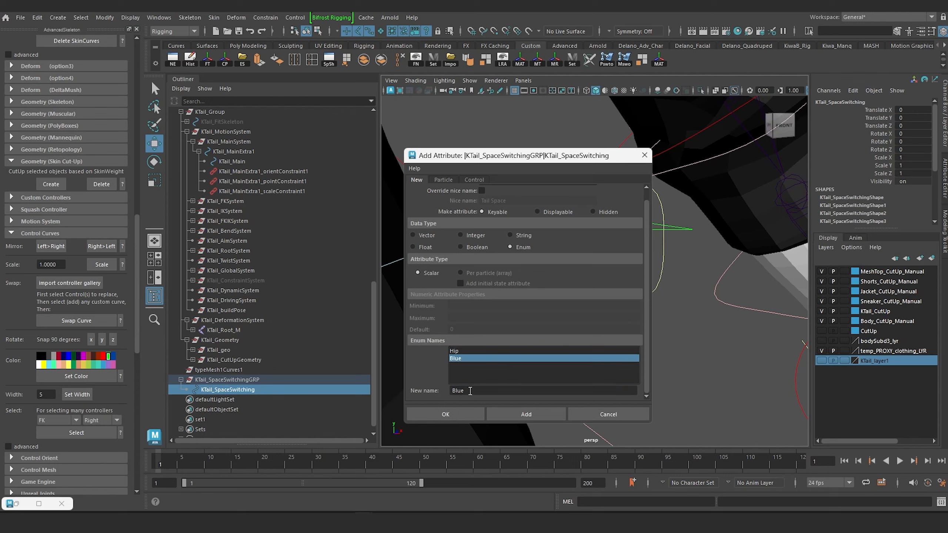
left_click_drag(470, 390, 437, 387)
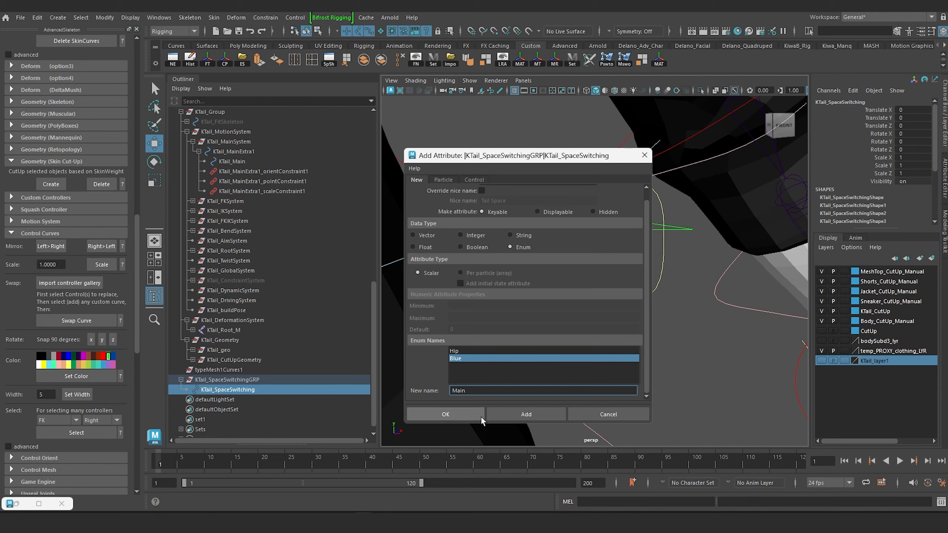
left_click(447, 414)
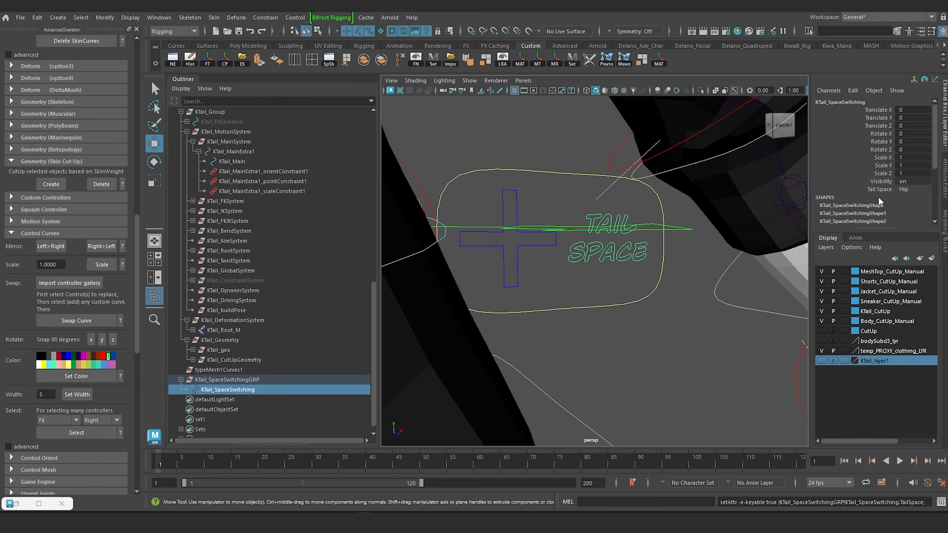
Check the options of the new Tail Space attribute and examine the lettering control beside the character's hips
left_click(907, 190)
left_click(904, 186)
left_click(664, 336)
left_click_drag(636, 290, 660, 238, "alt")
scroll(660, 239, "down", 3)
middle_click_drag(660, 239, 662, 275, "alt")
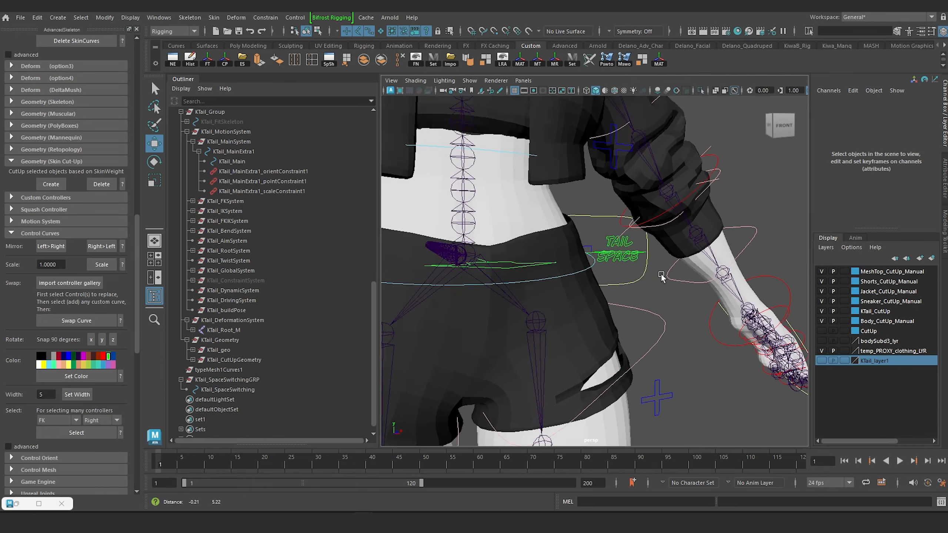
mouse_move(662, 275)
left_mouse_down("alt")
mouse_move(674, 285)
mouse_move(662, 278)
left_mouse_up("alt")
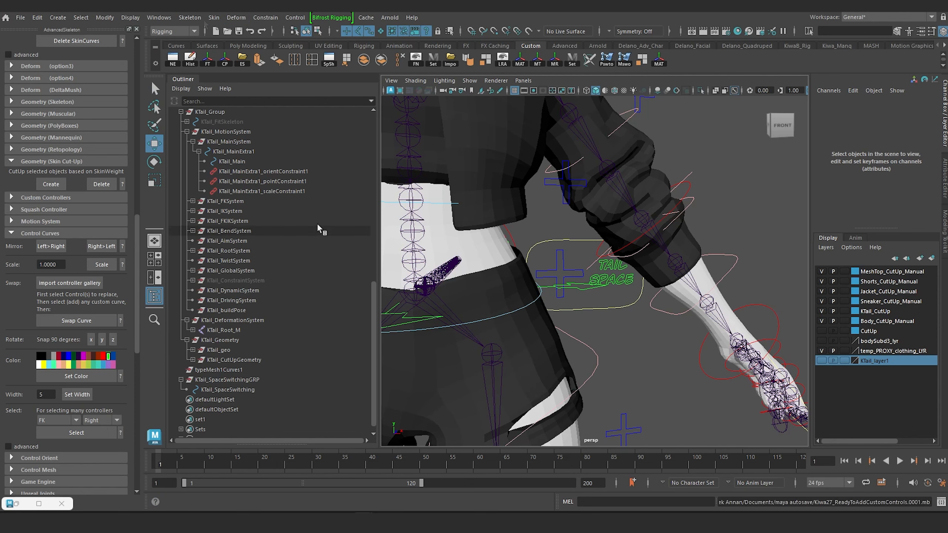
Open Set Driven Key from the Animation toolset and load the KTail_SpaceSwitching control as the driver
left_click(174, 32)
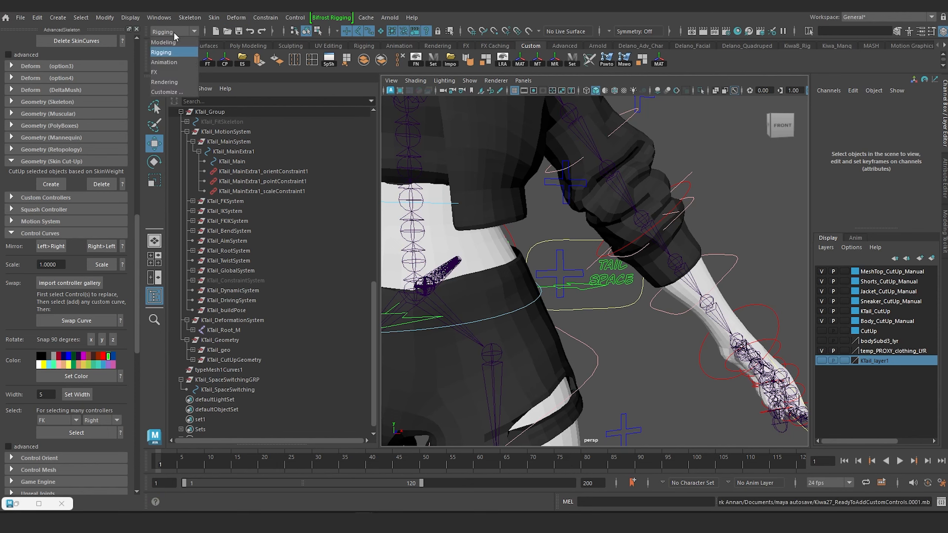
left_click(164, 62)
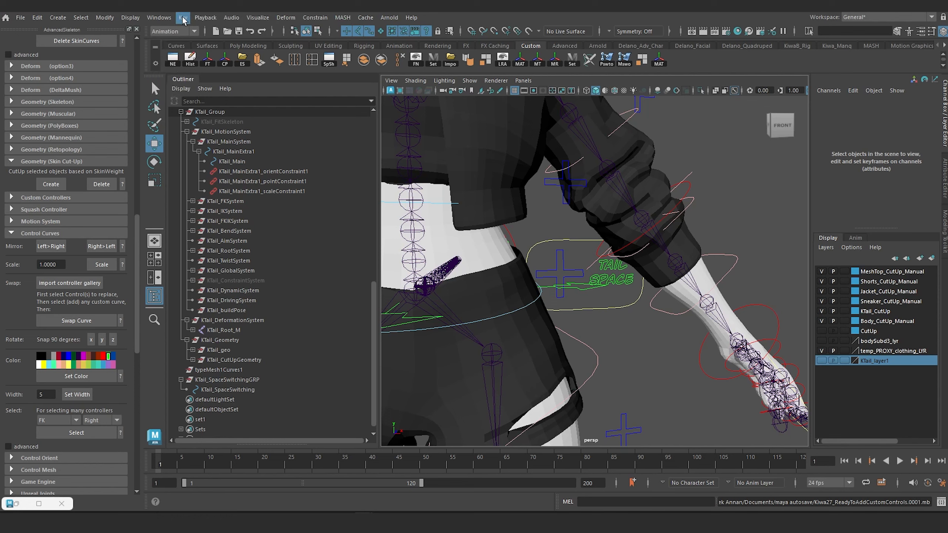
left_click(183, 18)
mouse_move(295, 105)
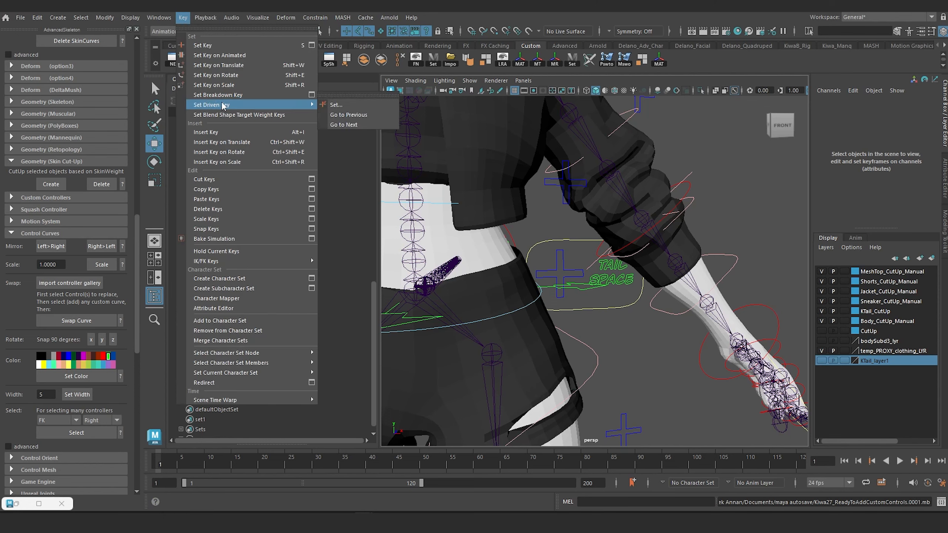
left_click(339, 106)
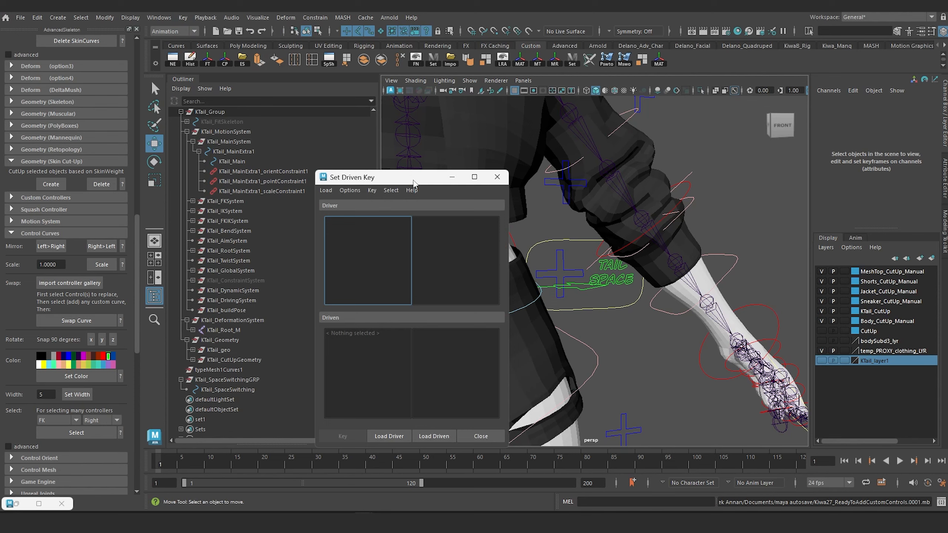
left_click_drag(414, 183, 792, 203)
left_click(618, 271)
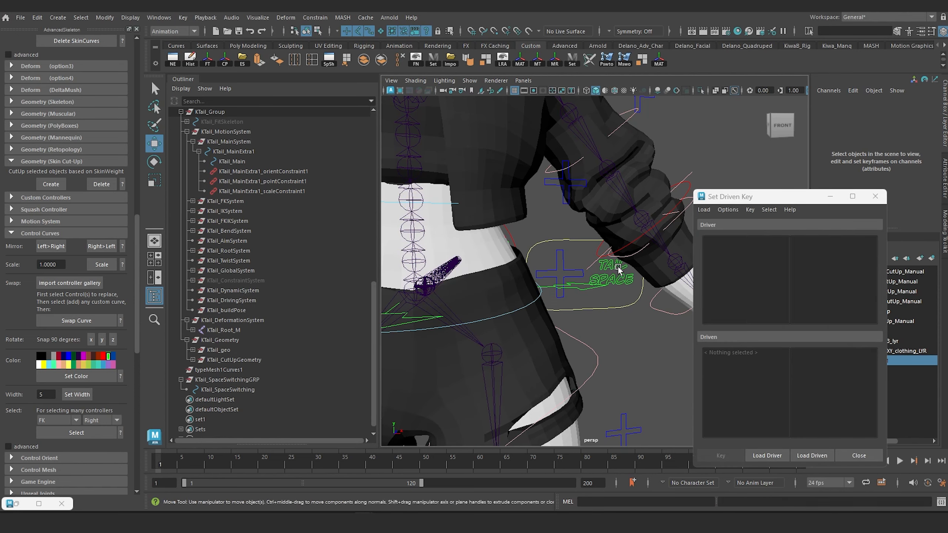
left_click(704, 210)
left_click(721, 225)
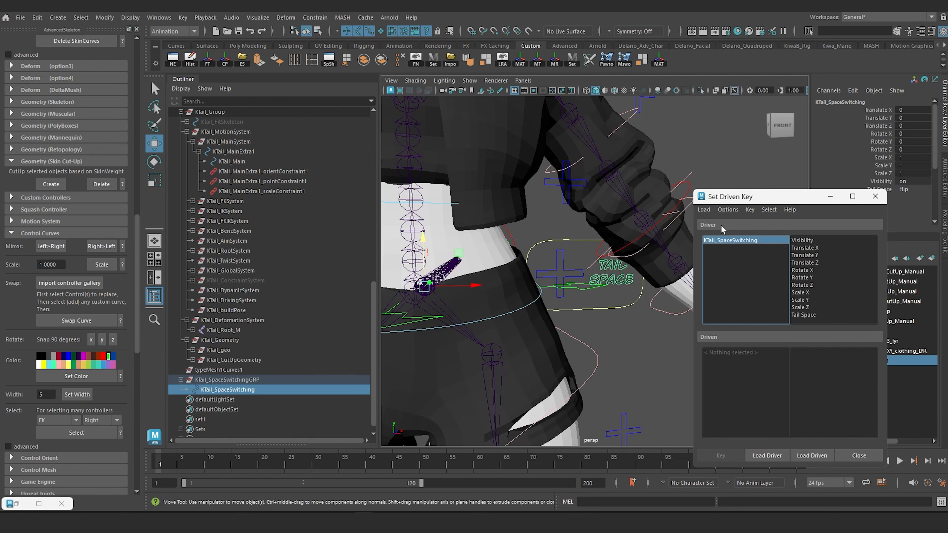
left_click_drag(746, 201, 648, 164)
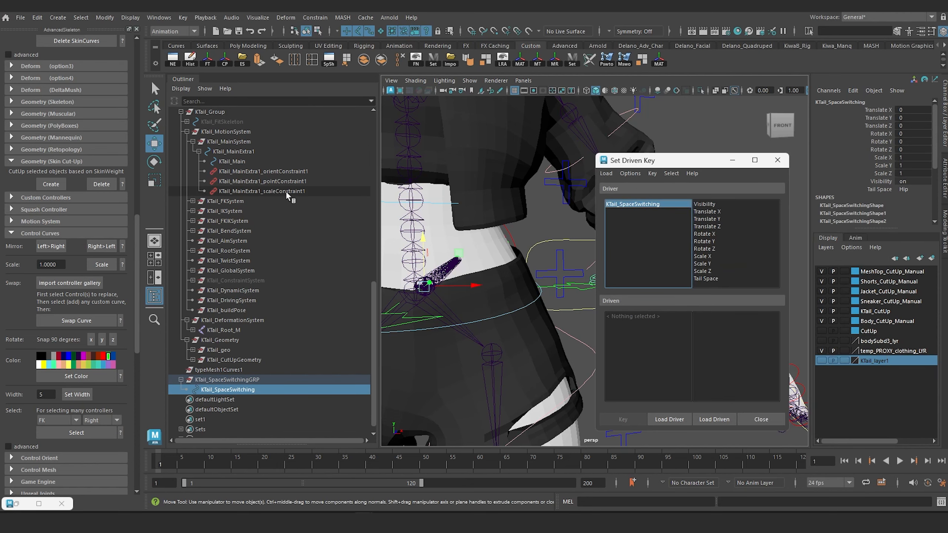
Load KTail_MainExtra1_orientConstraint1 as driven, pairing the driver's Tail Space with Loc Main Tail Space W0 and Loc Root Tail Space W1
left_click(261, 171)
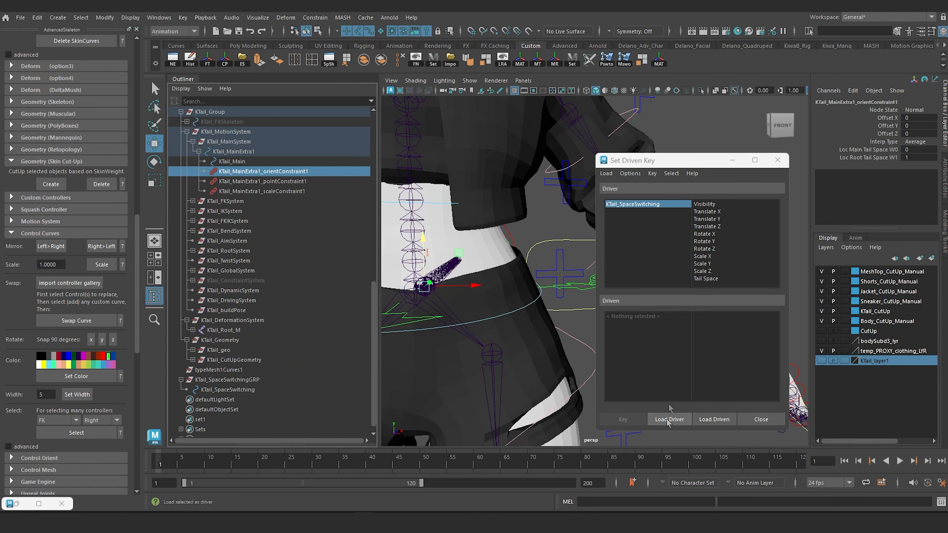
left_click(714, 419)
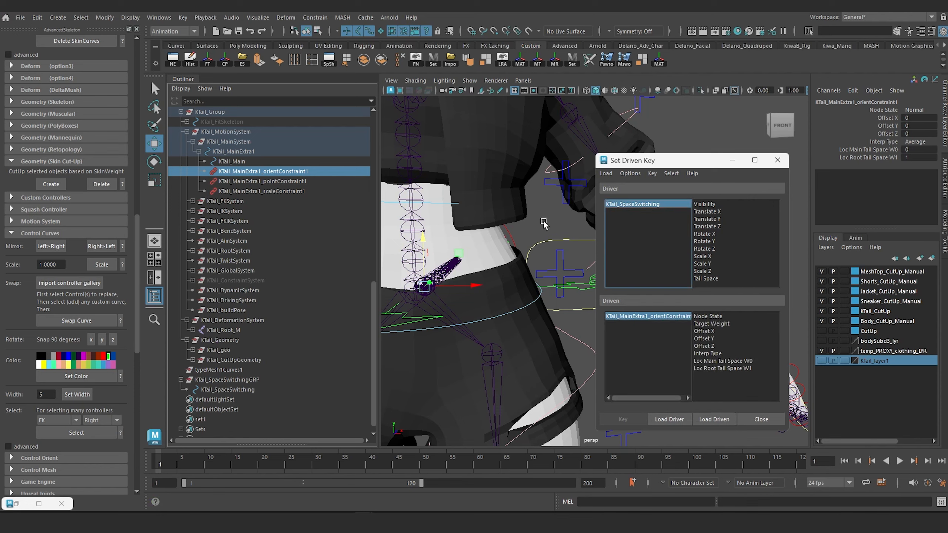
left_click_drag(541, 222, 512, 213, "alt")
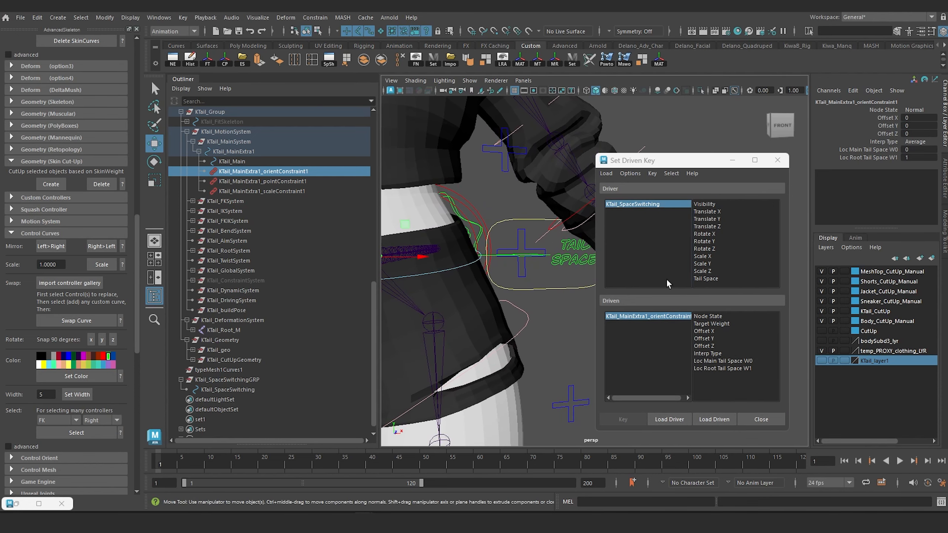
left_click(711, 278)
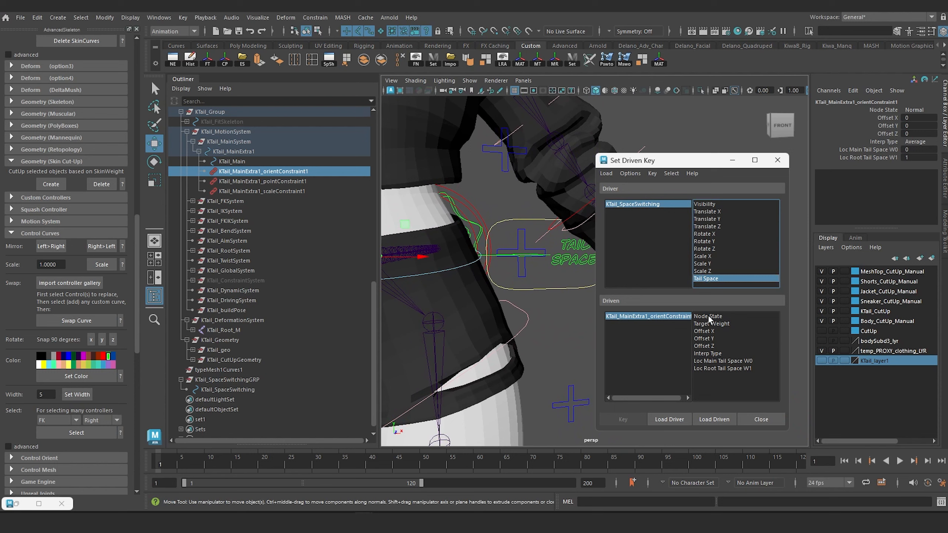
left_click_drag(728, 363, 727, 369)
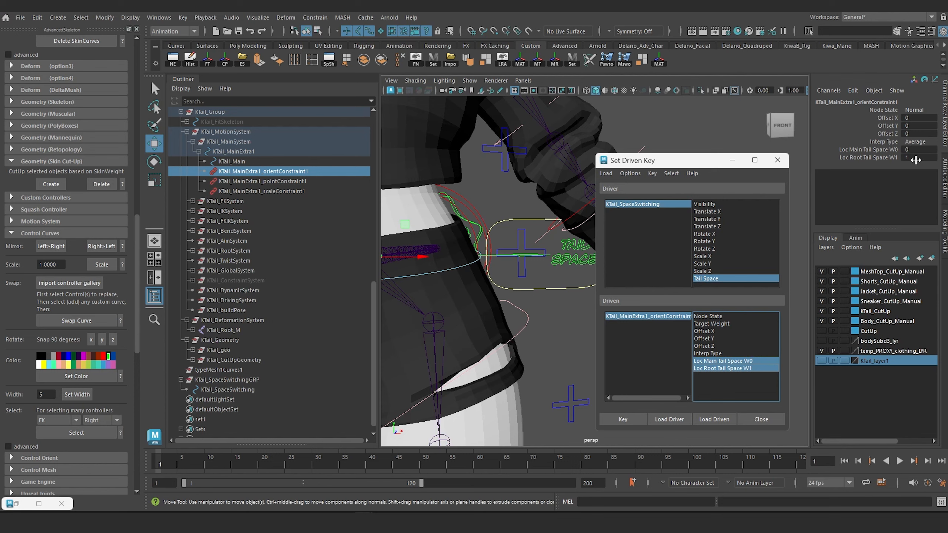
Rename the Hip option of the KTail_SpaceSwitching control's TailSpace attribute to Root
left_click(576, 245)
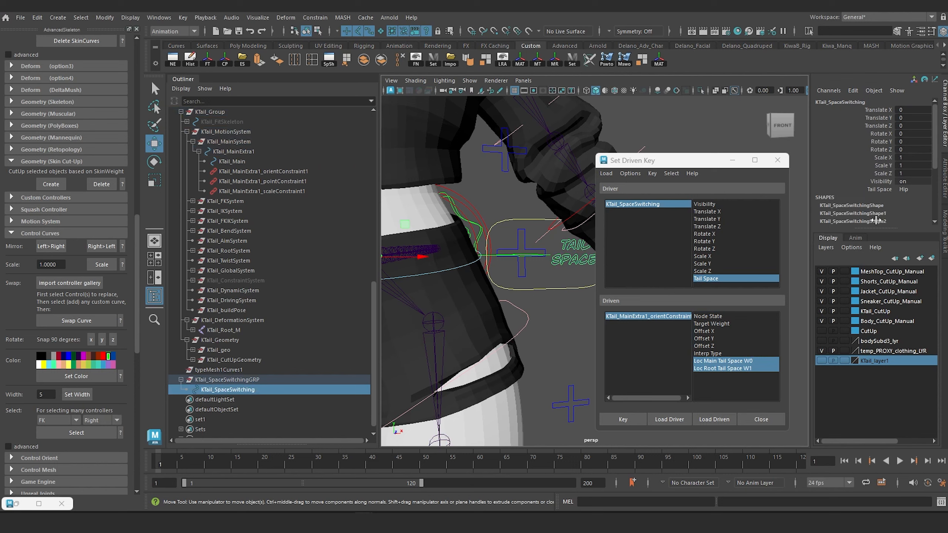
left_click(903, 189)
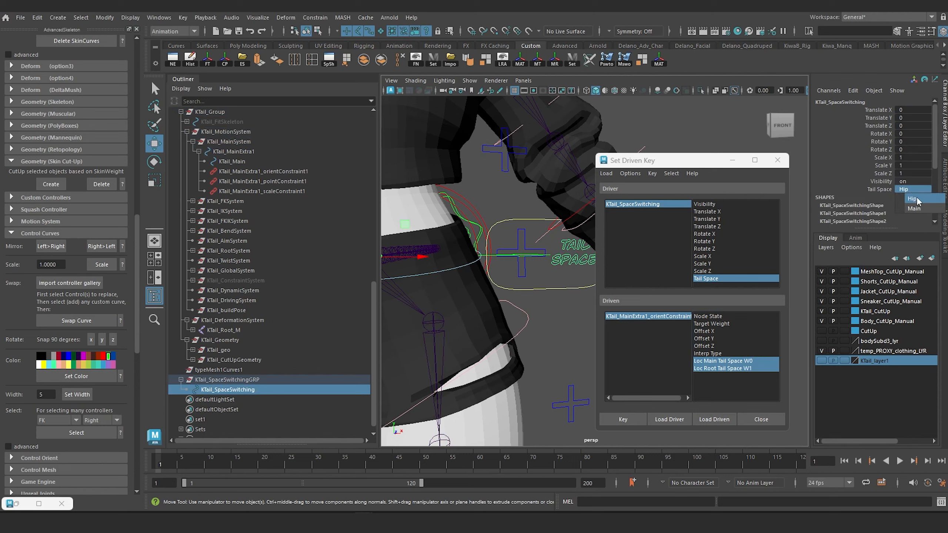
left_click(884, 188)
right_click(881, 189)
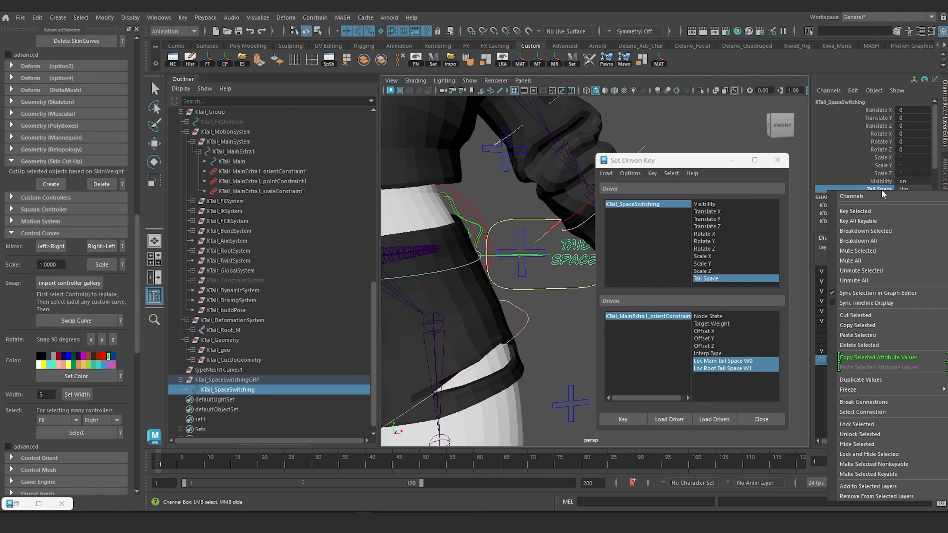
left_click(852, 91)
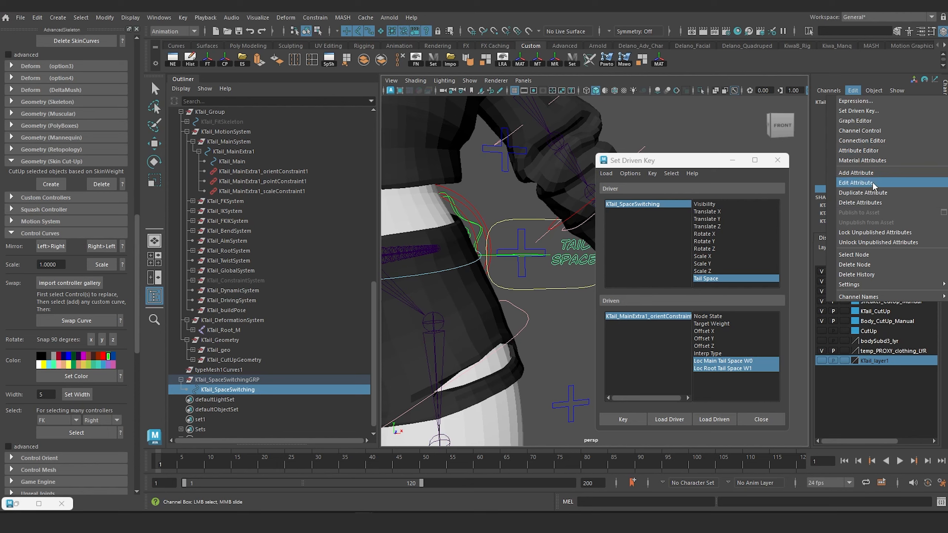
left_click(855, 183)
left_click(376, 216)
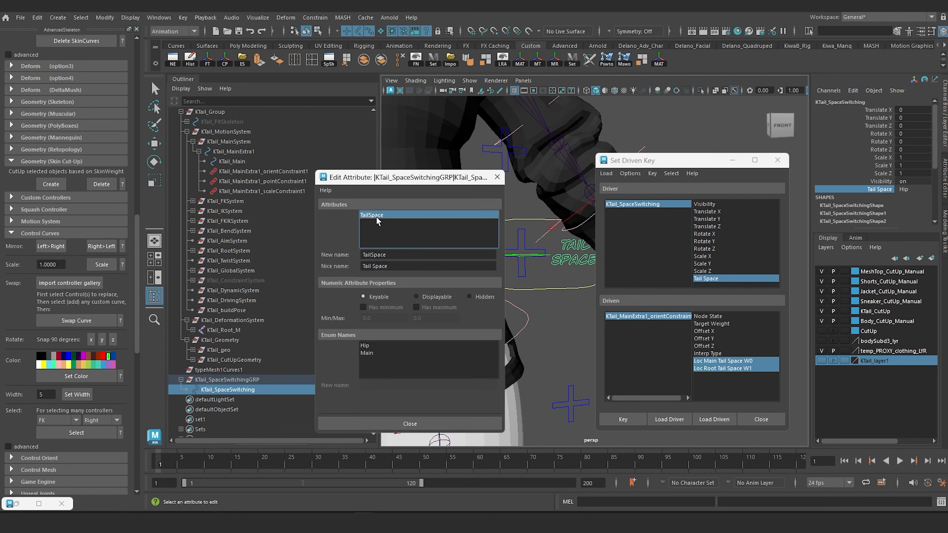
left_click(367, 346)
left_click_drag(373, 385, 330, 372)
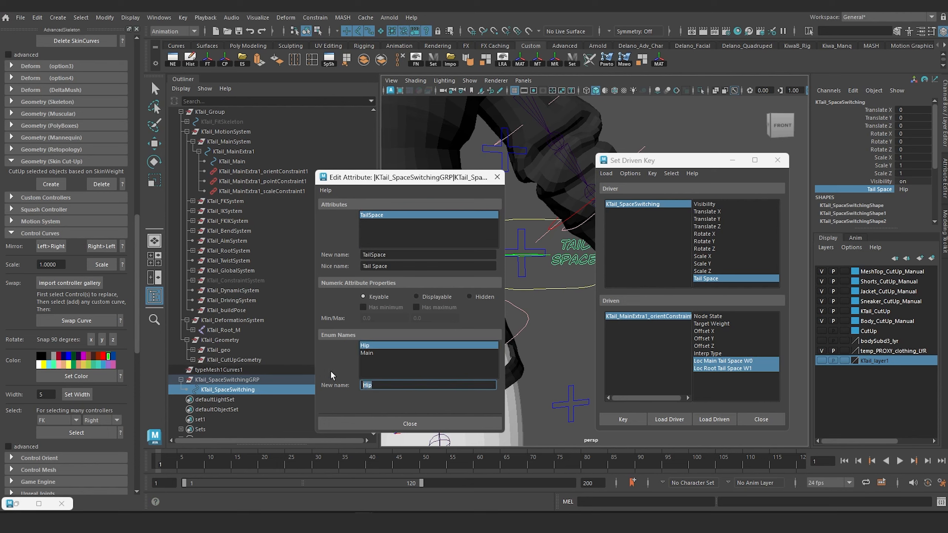
type("Root")
left_click(402, 424)
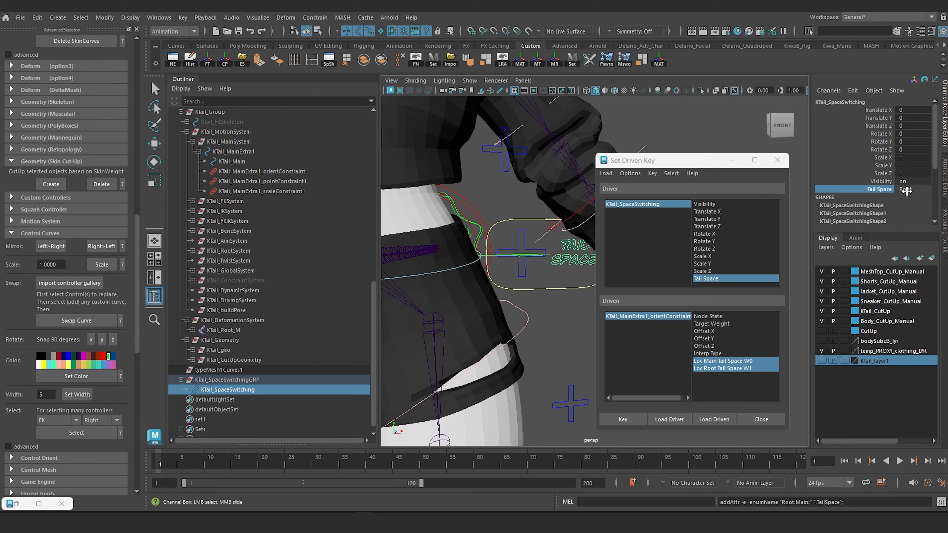
Set a driven key on the orient constraint's Loc Main Tail Space W0 and Loc Root Tail Space W1 with Tail Space at Root
left_click(634, 316)
key("w")
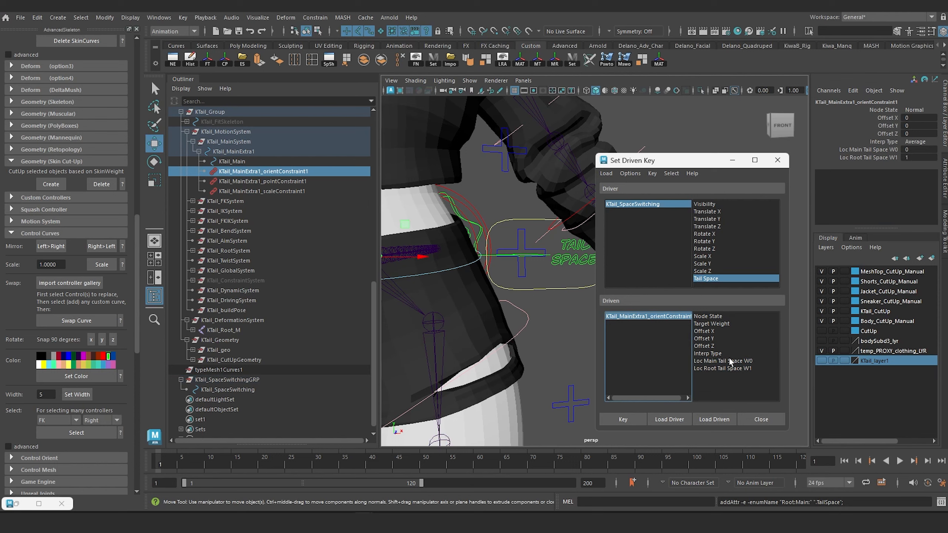
left_click_drag(730, 360, 732, 367)
left_click(621, 419)
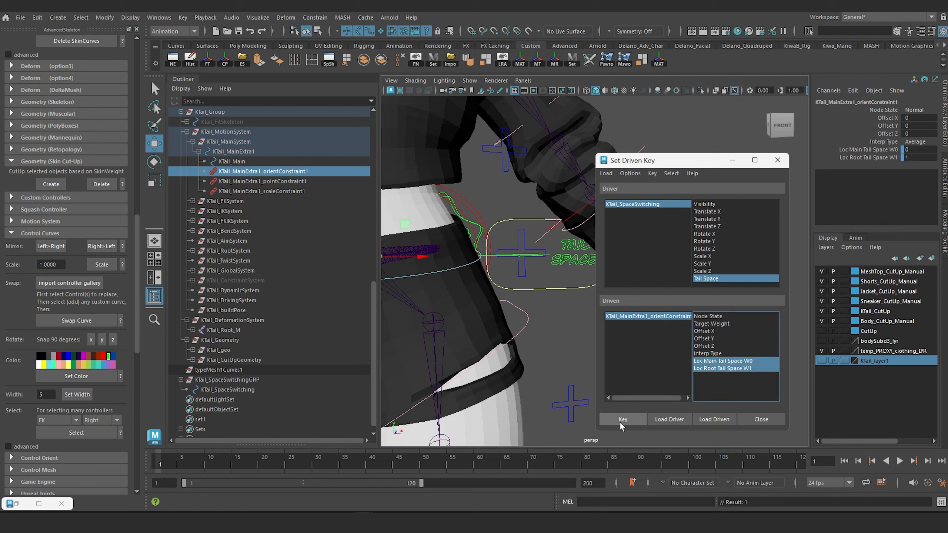
Set a driven key on the orient constraint with Tail Space at Main, Loc Main Tail Space W0 at 1 and Loc Root Tail Space W1 at 0
left_click(575, 255)
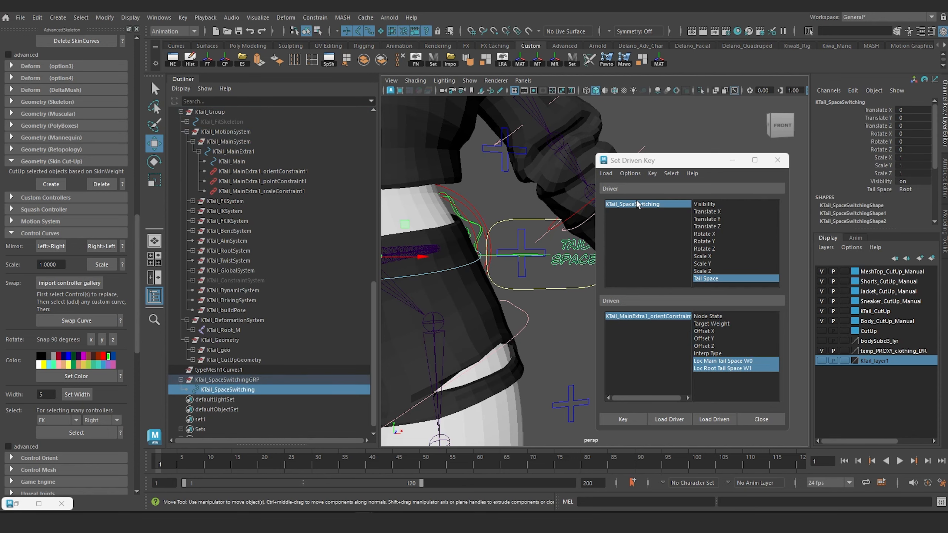
left_click(910, 188)
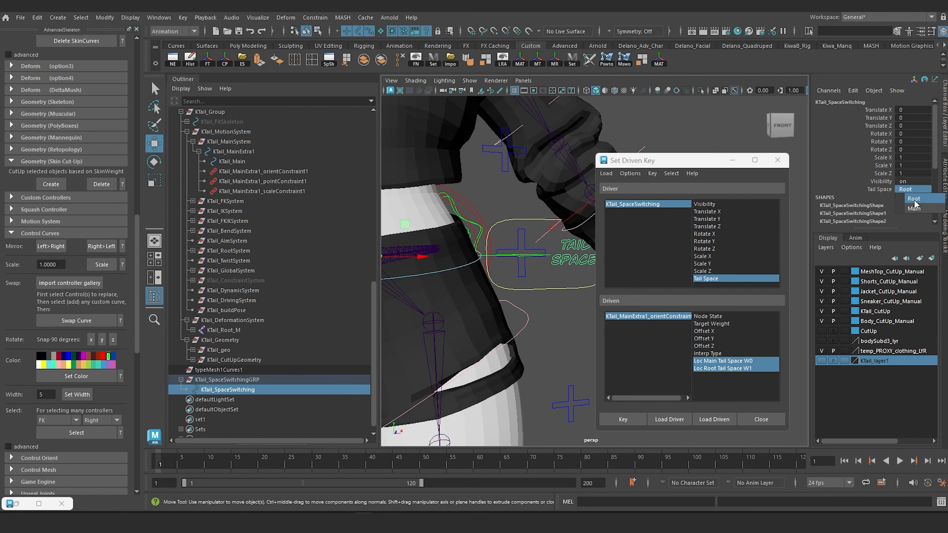
left_click(913, 208)
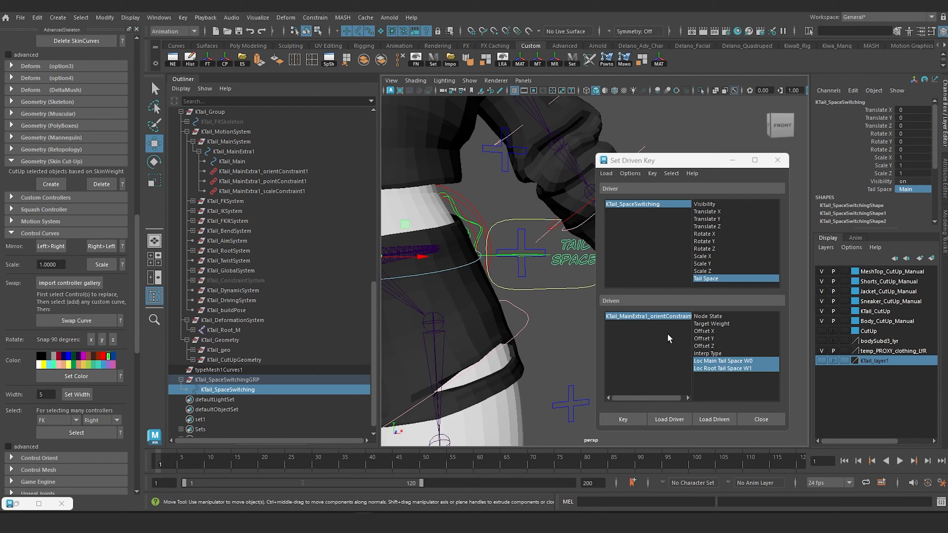
left_click_drag(720, 361, 723, 368)
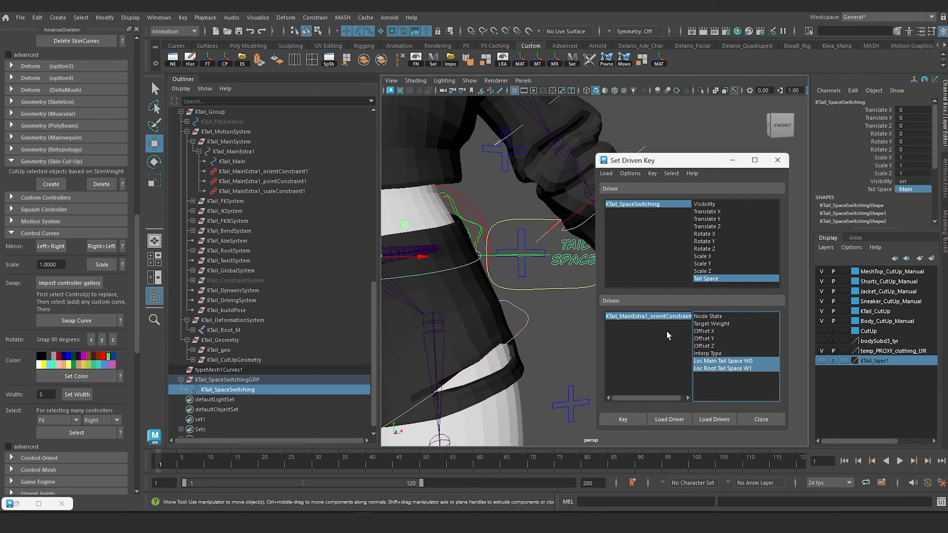
left_click(660, 317)
double_click(911, 150)
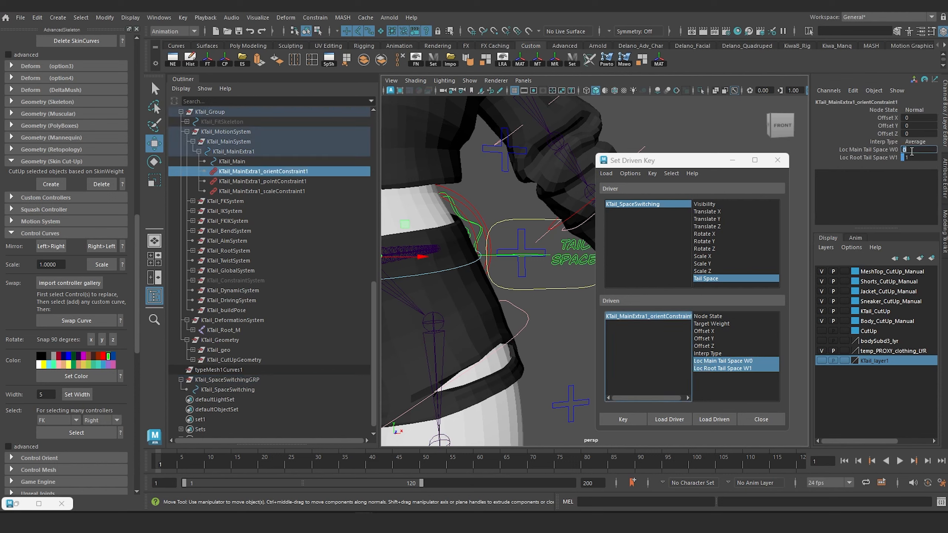
type("1")
key("Tab")
type("0")
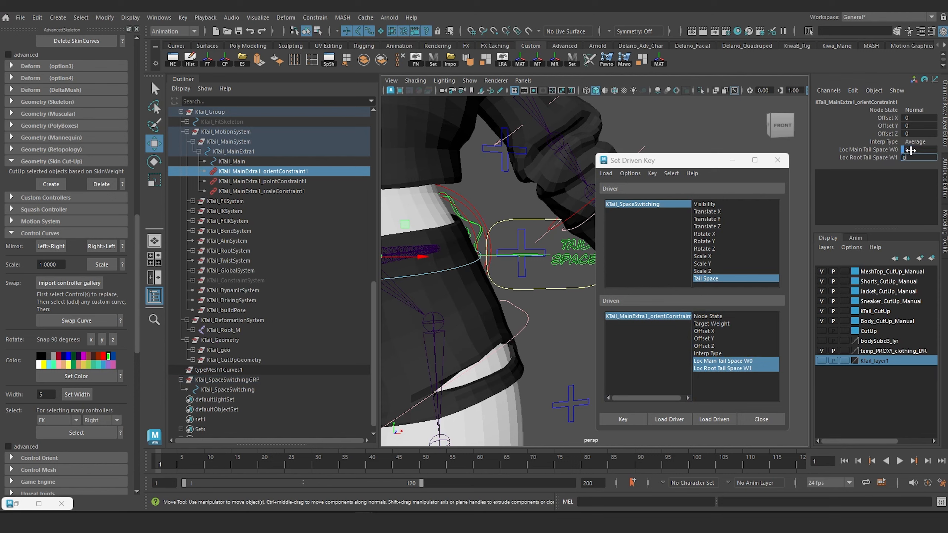
left_click(662, 317)
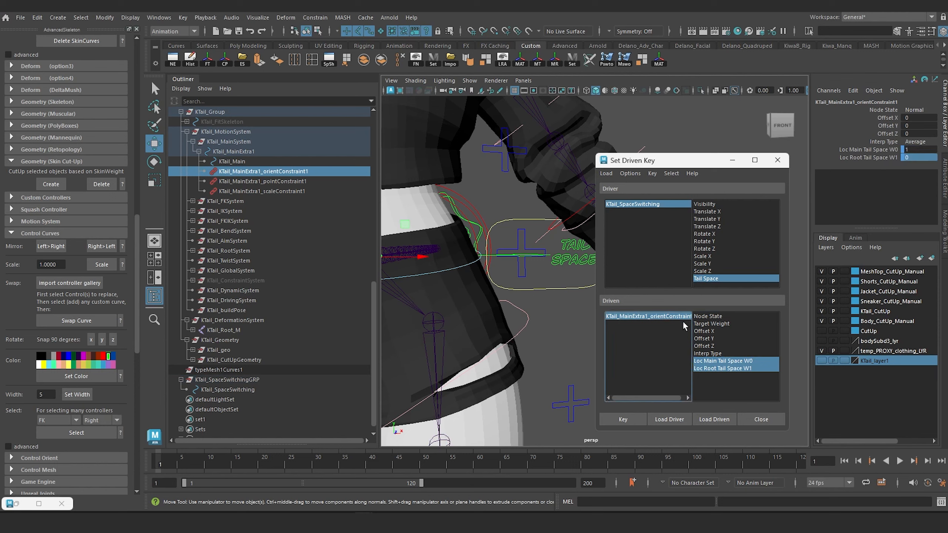
left_click(627, 419)
left_click(776, 160)
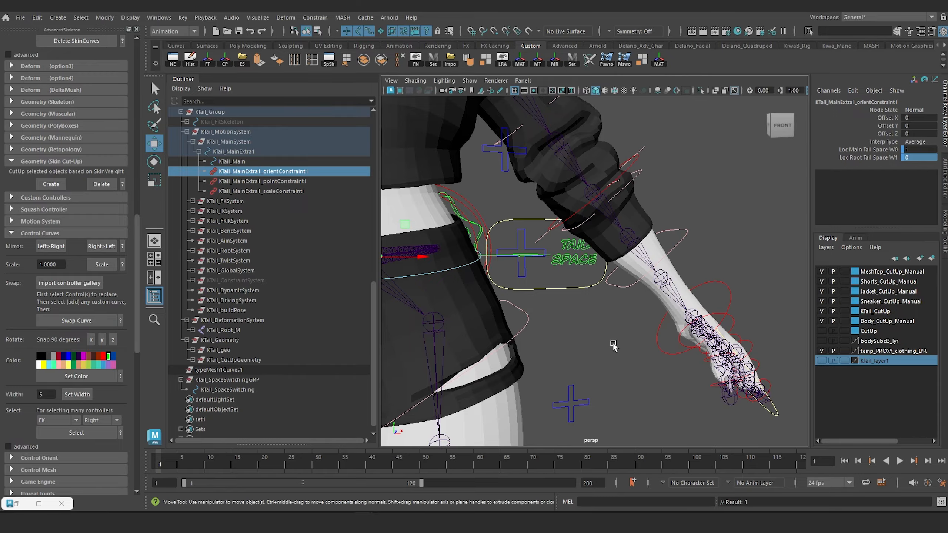
Rotate the RootX_M hip control to test how the tail behaves in Main space, and undo the rotation
left_click_drag(613, 345, 498, 297, "alt")
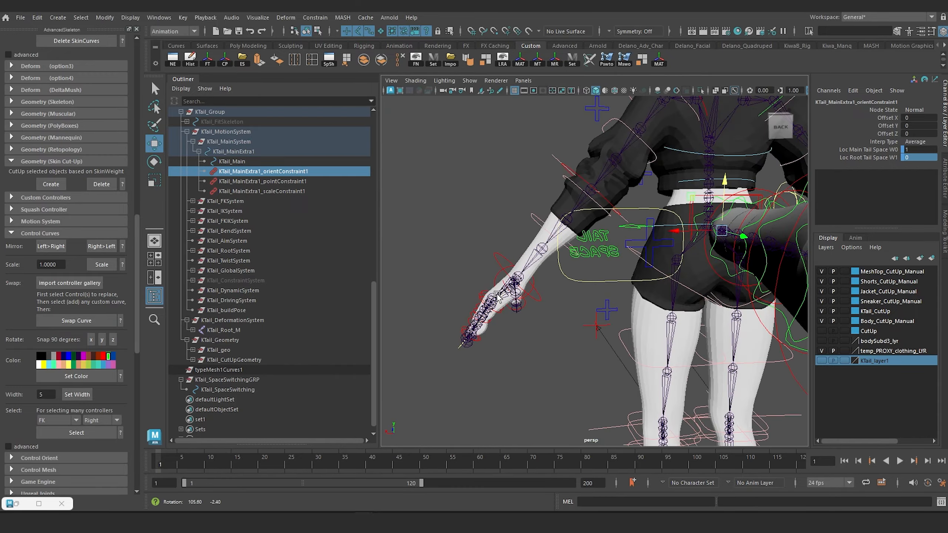
left_click(595, 238)
left_click_drag(595, 238, 424, 204, "alt")
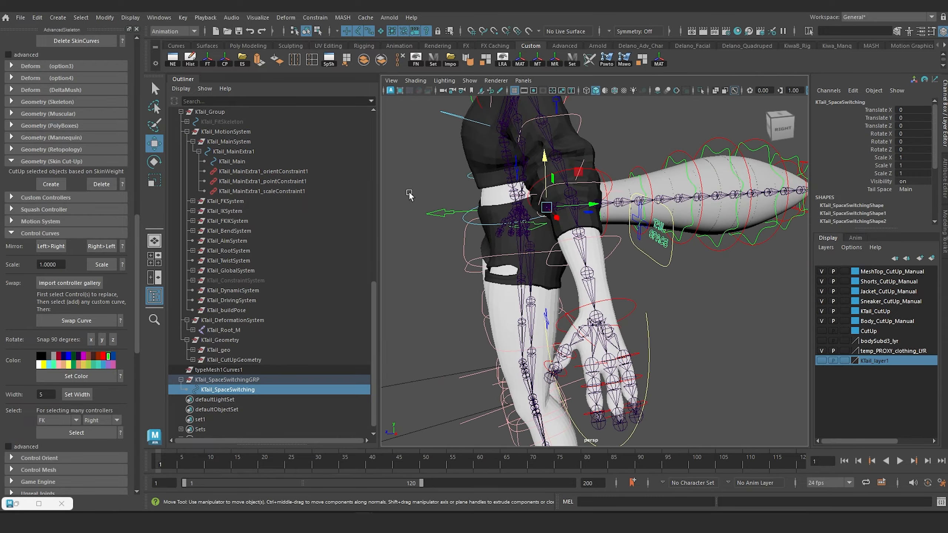
left_click(434, 213)
left_click_drag(453, 232, 492, 232, "alt")
key("e")
left_click_drag(549, 221, 581, 239)
key("ctrl+z")
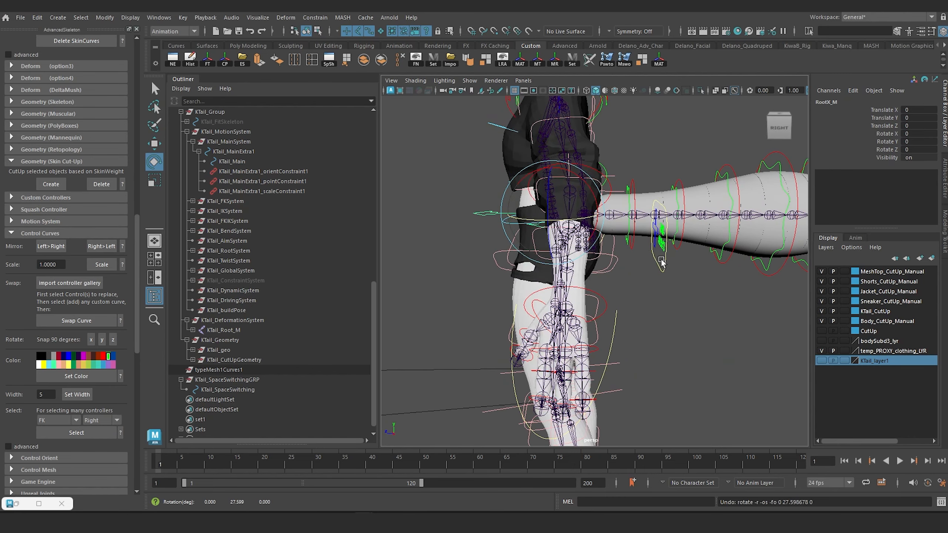
Switch the TAIL SPACE control's Tail Space attribute to Root
left_click_drag(677, 298, 701, 318, "alt")
left_click(700, 317)
left_click(658, 229)
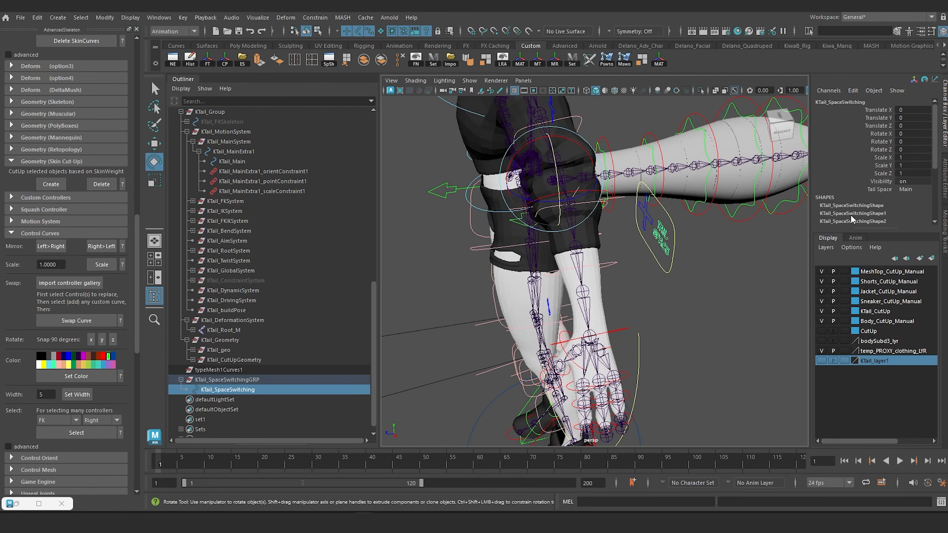
left_click(903, 189)
left_click(914, 205)
Rotate the RootX_M hip control to about -30.7 in Y and try moving it to test the tail in Root space
left_click_drag(526, 253, 496, 233, "alt")
left_click(468, 193)
left_click_drag(484, 189, 518, 237)
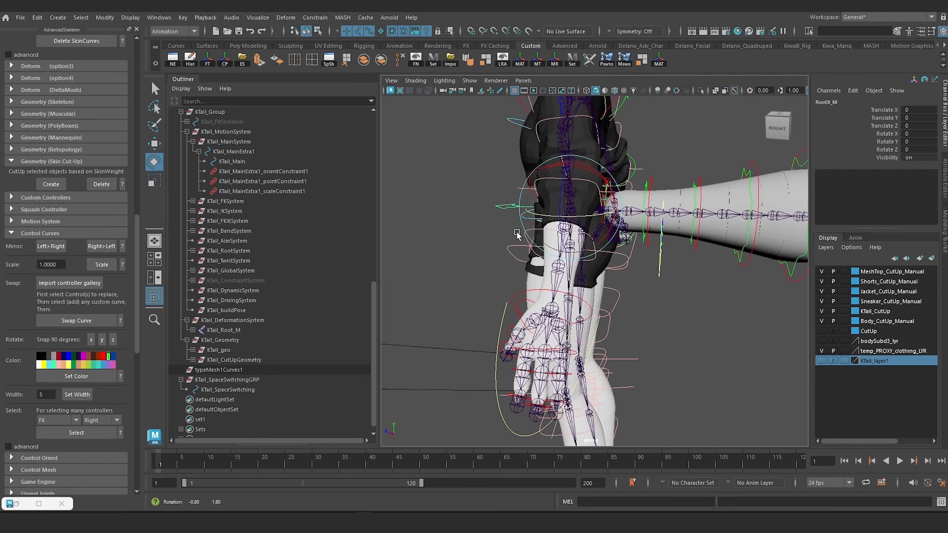
left_click_drag(579, 212, 584, 234)
left_click_drag(570, 268, 606, 229, "alt")
key("w")
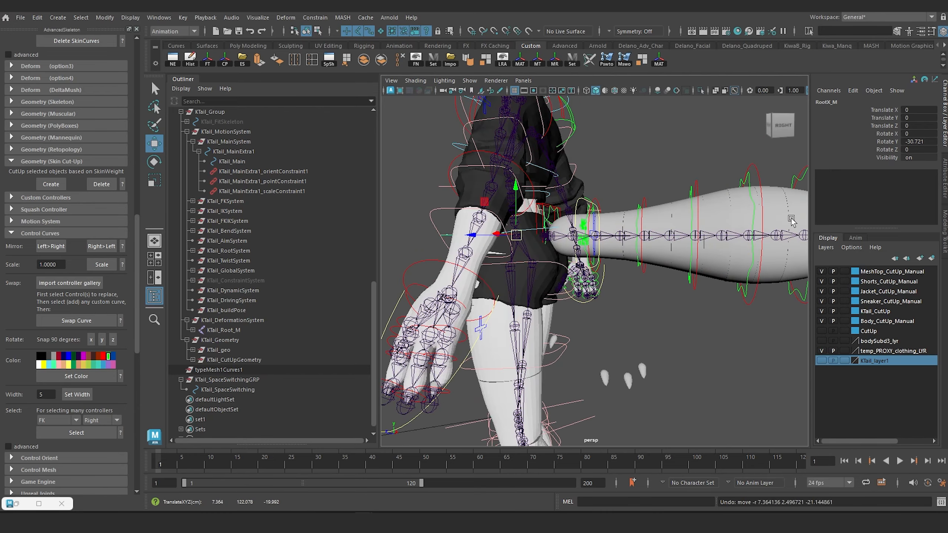
Lock and hide the translate, rotate and scale channels of the TAIL SPACE control
left_click(793, 222)
key("f")
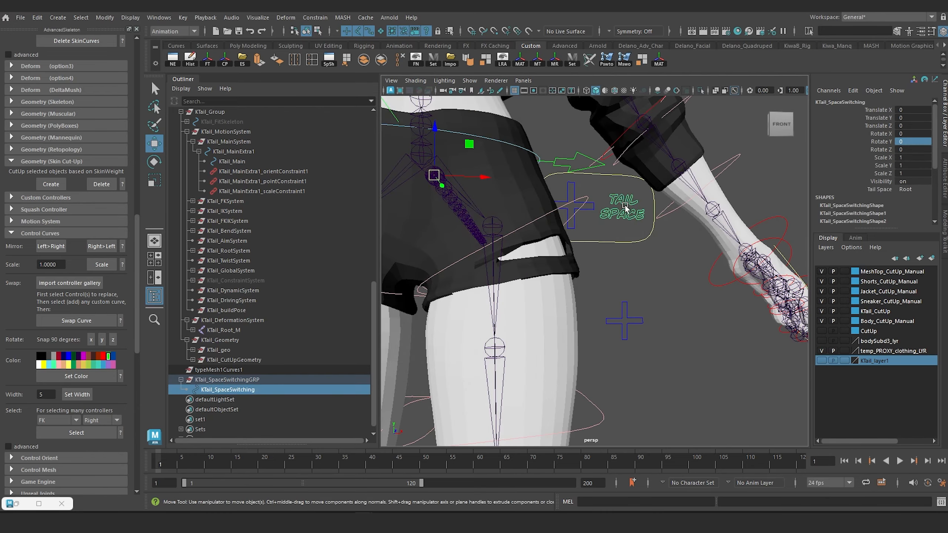
left_click_drag(638, 217, 771, 195, "alt")
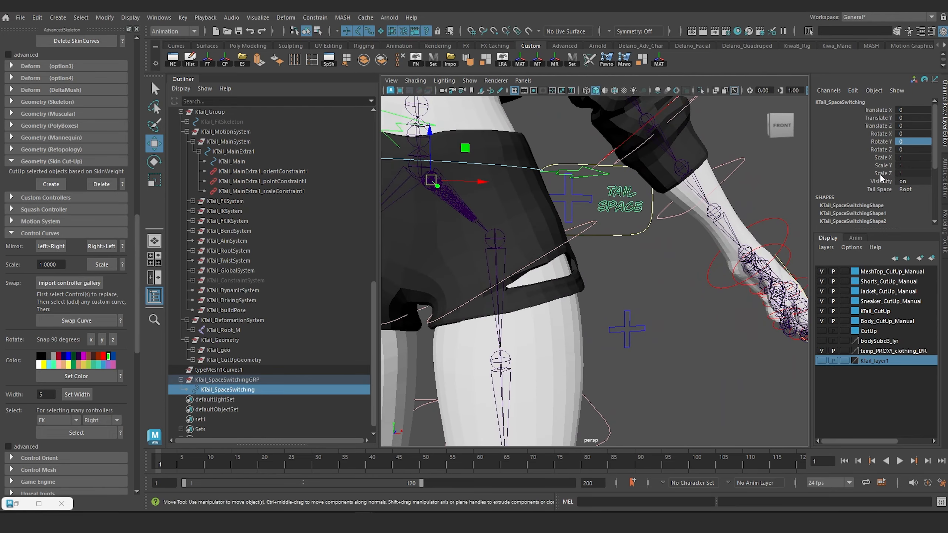
left_click_drag(880, 175, 883, 113)
right_click(879, 140)
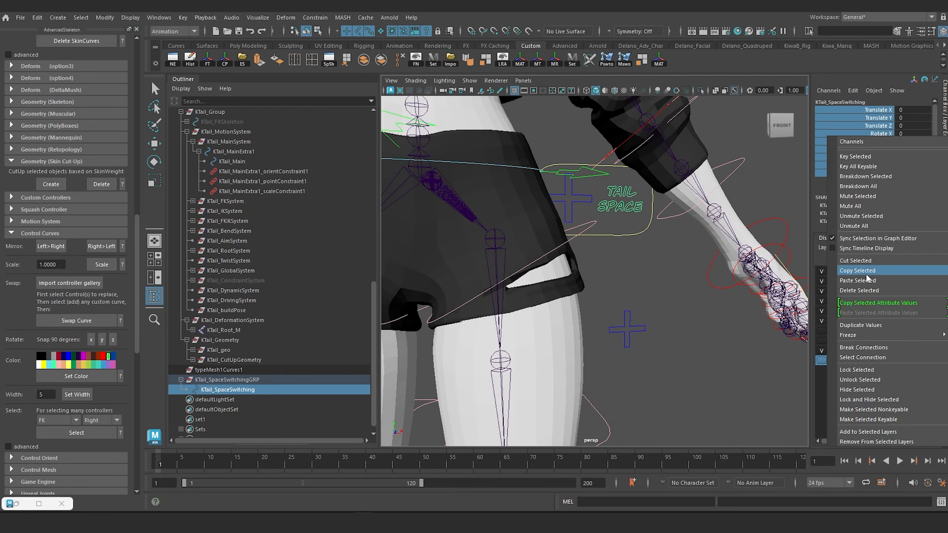
left_click(872, 400)
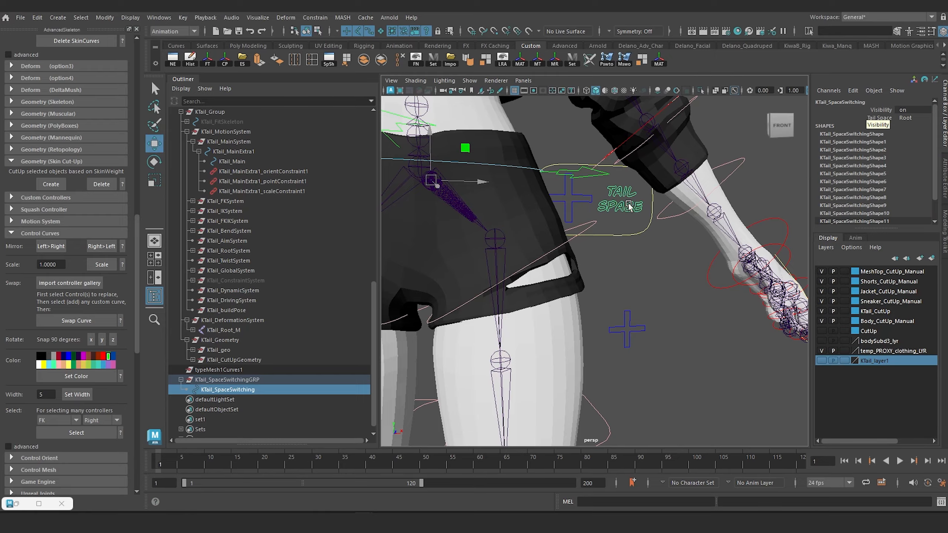
left_click_drag(621, 261, 825, 258, "alt")
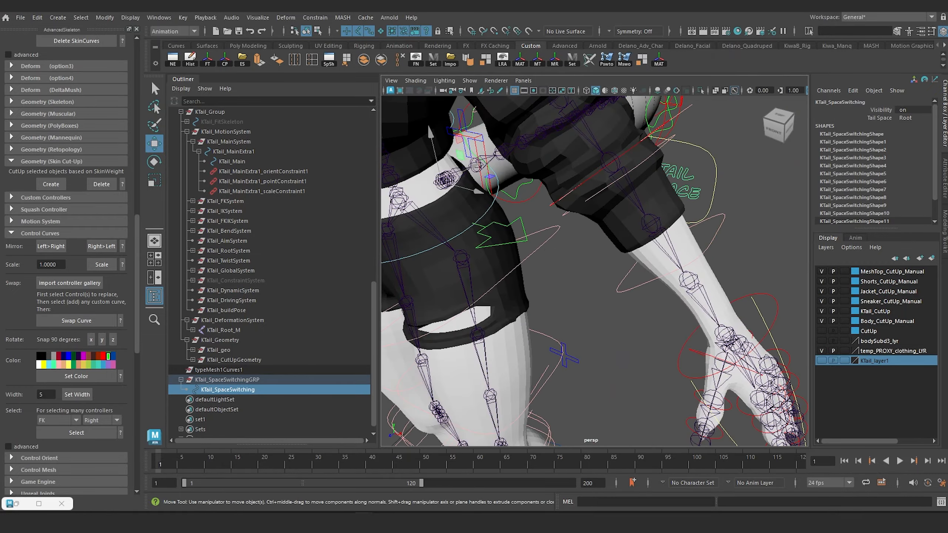